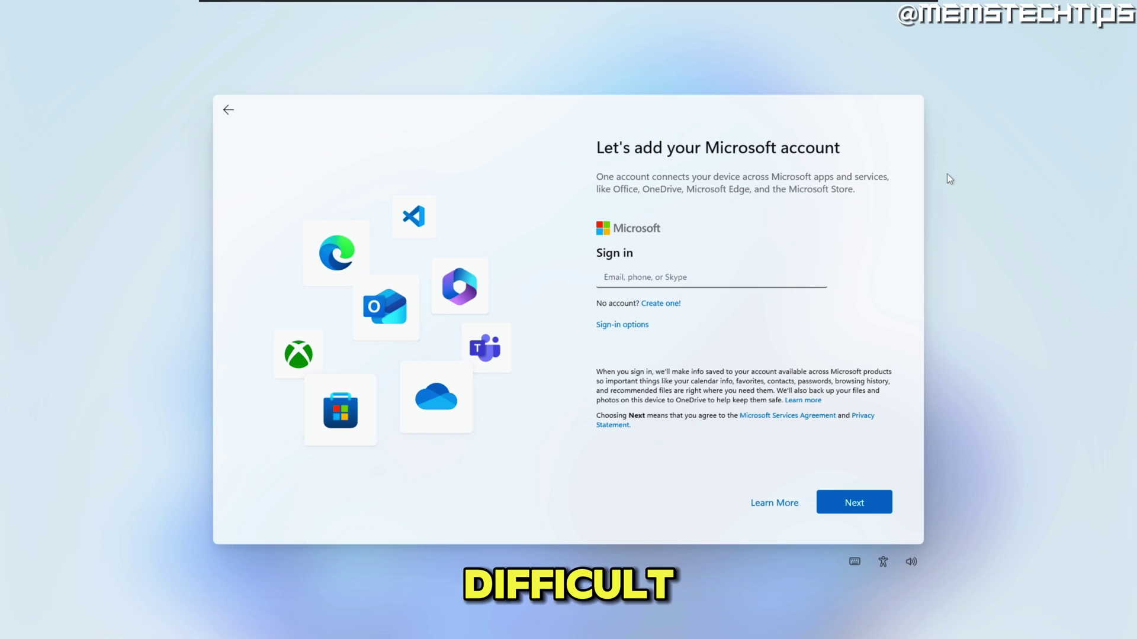
# Back out of Microsoft sign-in and pick work or school setup with Domain join instead
pyautogui.click(614, 276)
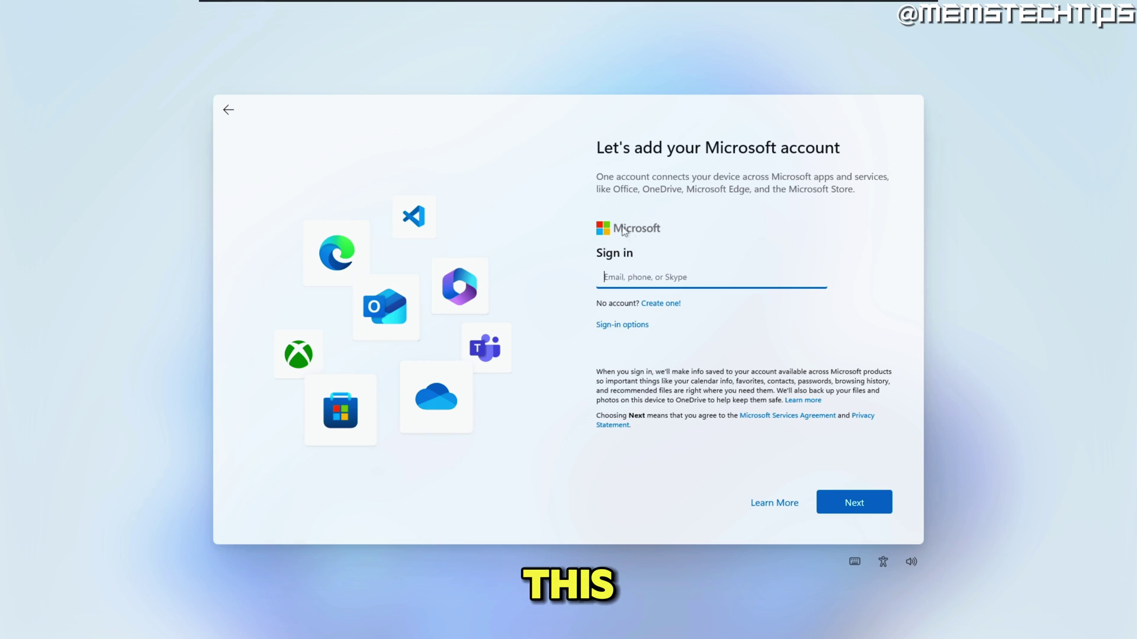
pyautogui.click(247, 115)
pyautogui.click(228, 111)
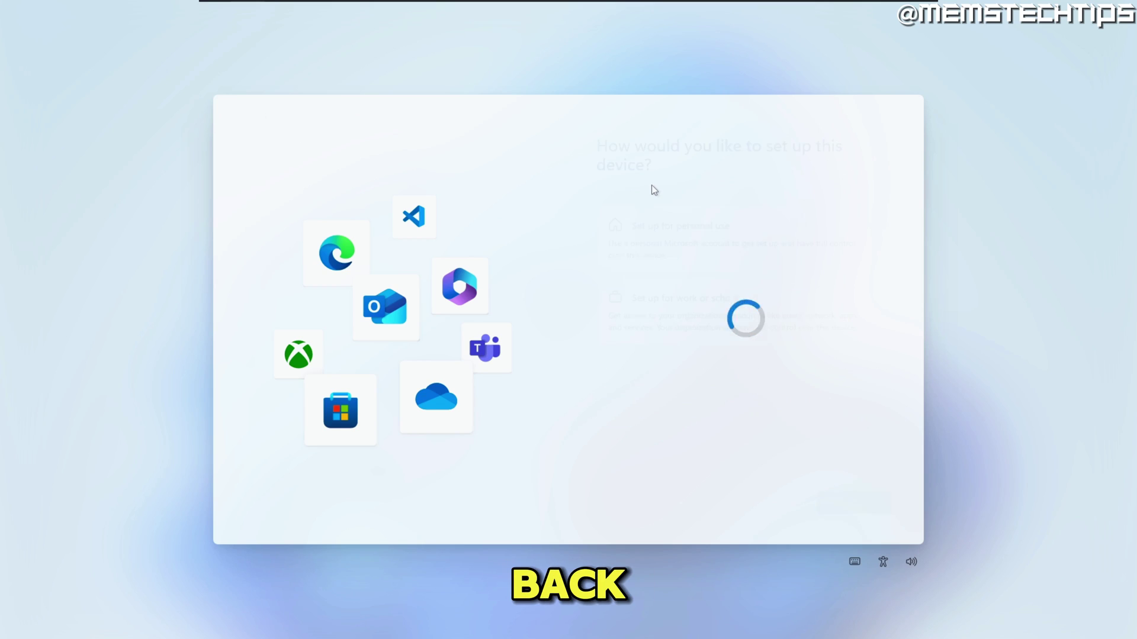
pyautogui.click(647, 311)
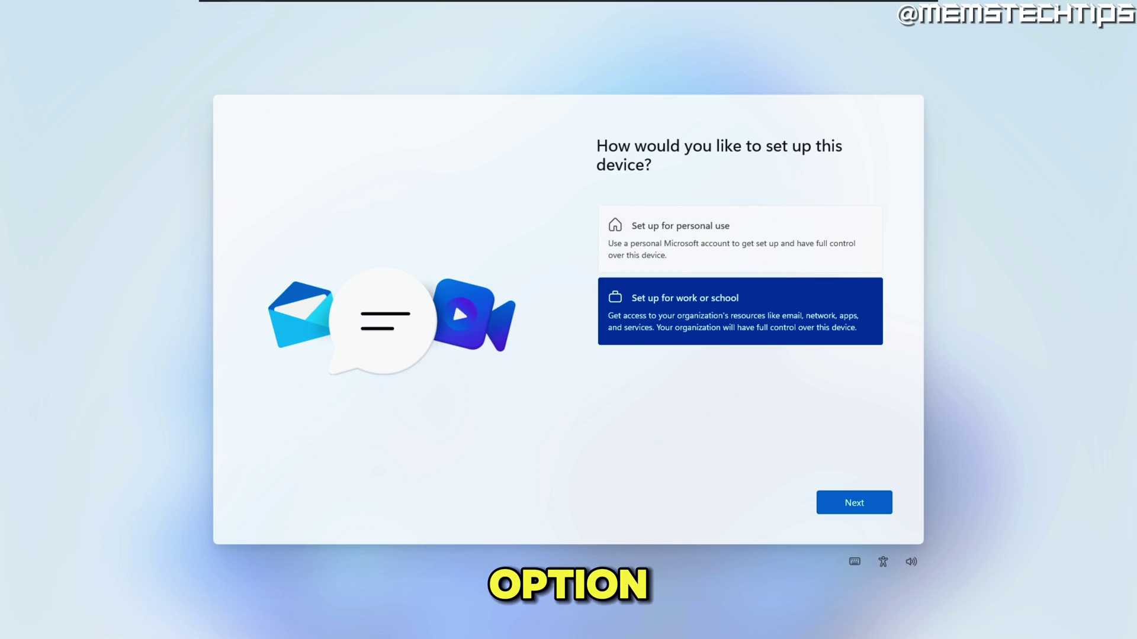
pyautogui.click(861, 502)
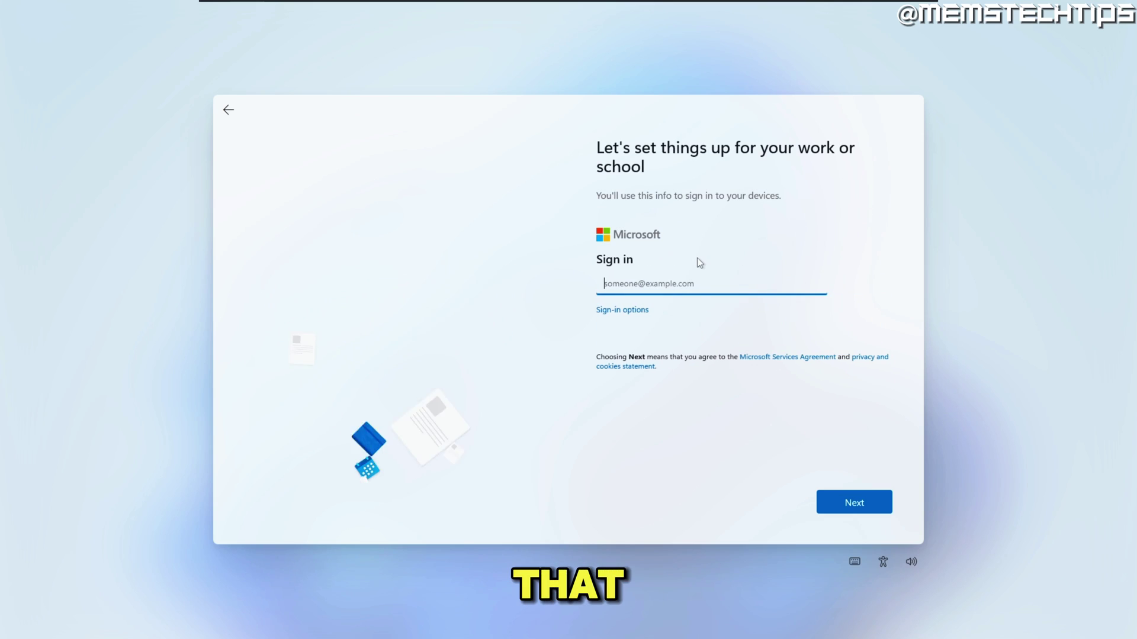
pyautogui.click(623, 311)
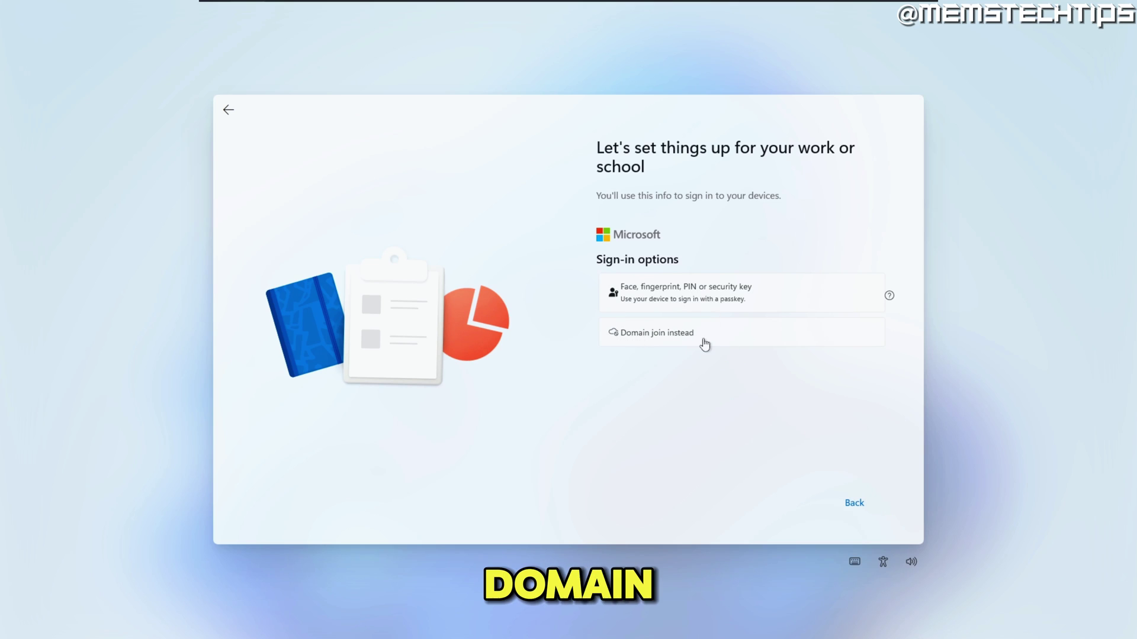
pyautogui.click(703, 343)
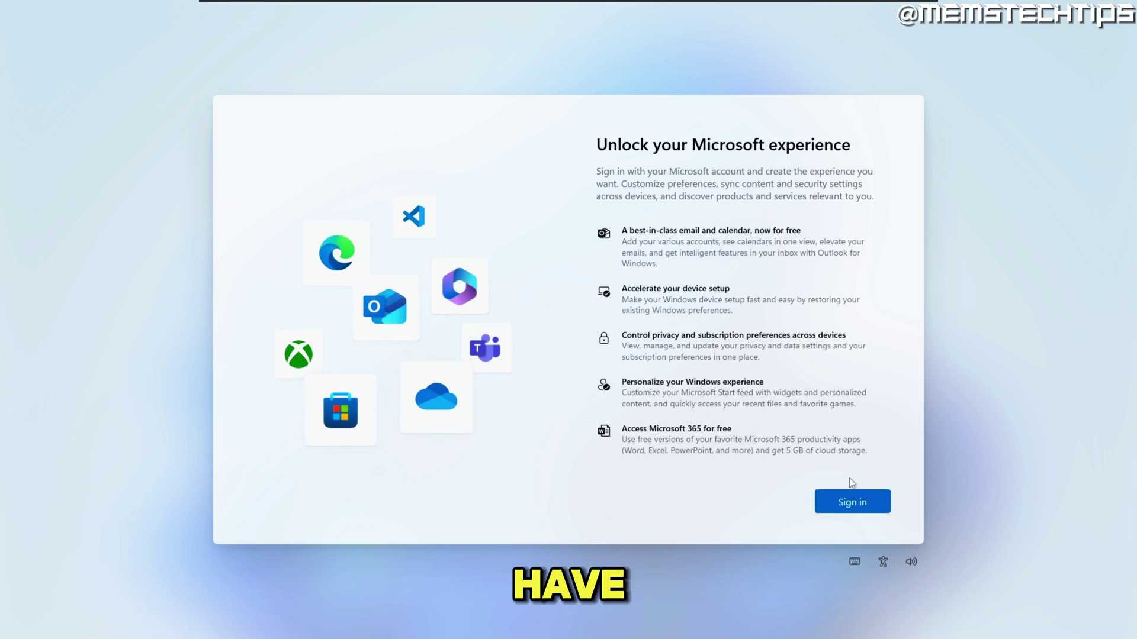
# Check the Microsoft account Sign-in options, back out, and return to the sign-in page
pyautogui.click(851, 499)
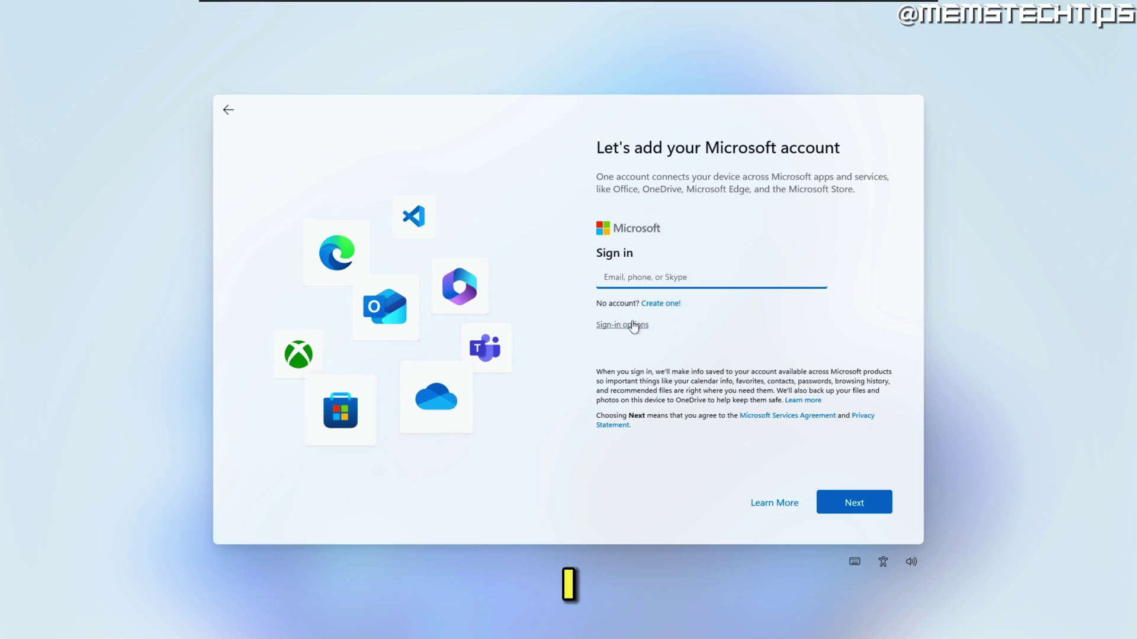
pyautogui.click(627, 325)
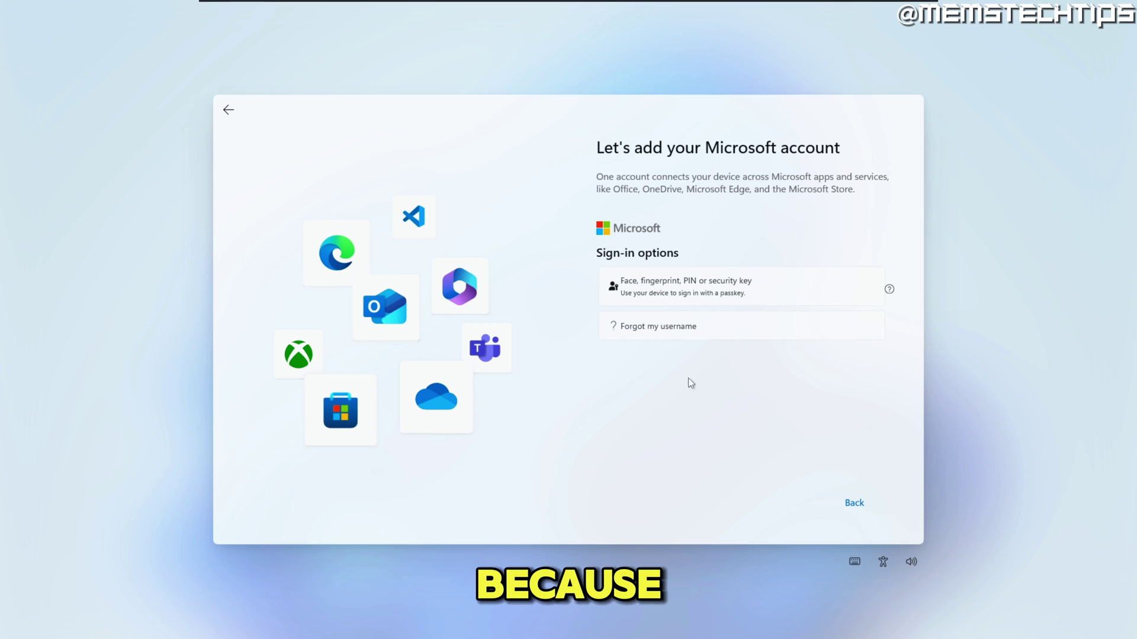
pyautogui.click(226, 112)
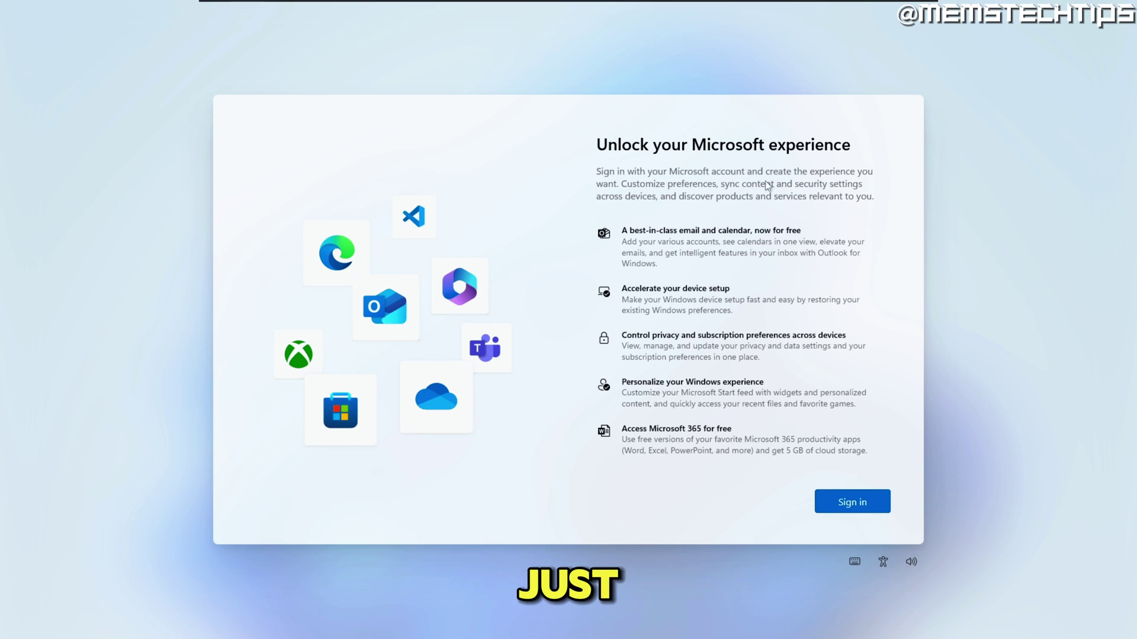
pyautogui.click(850, 502)
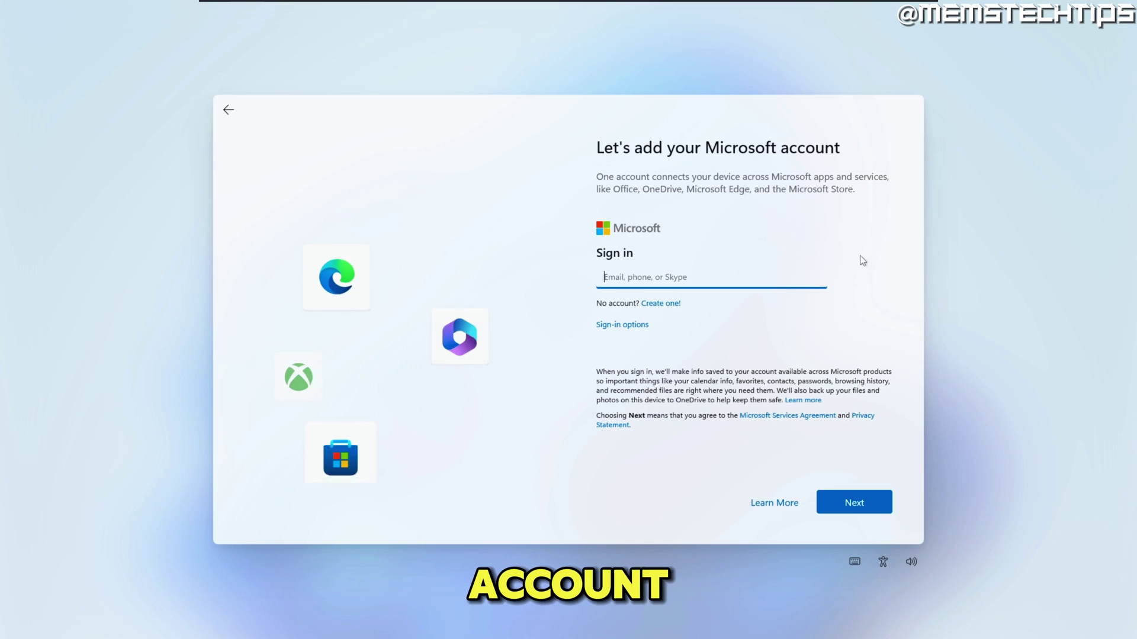
# Run winver from a Shift+F10 Command Prompt to confirm Windows 11 Home 23H2, build 22631.2861
pyautogui.hotkey('shift', 'F10')
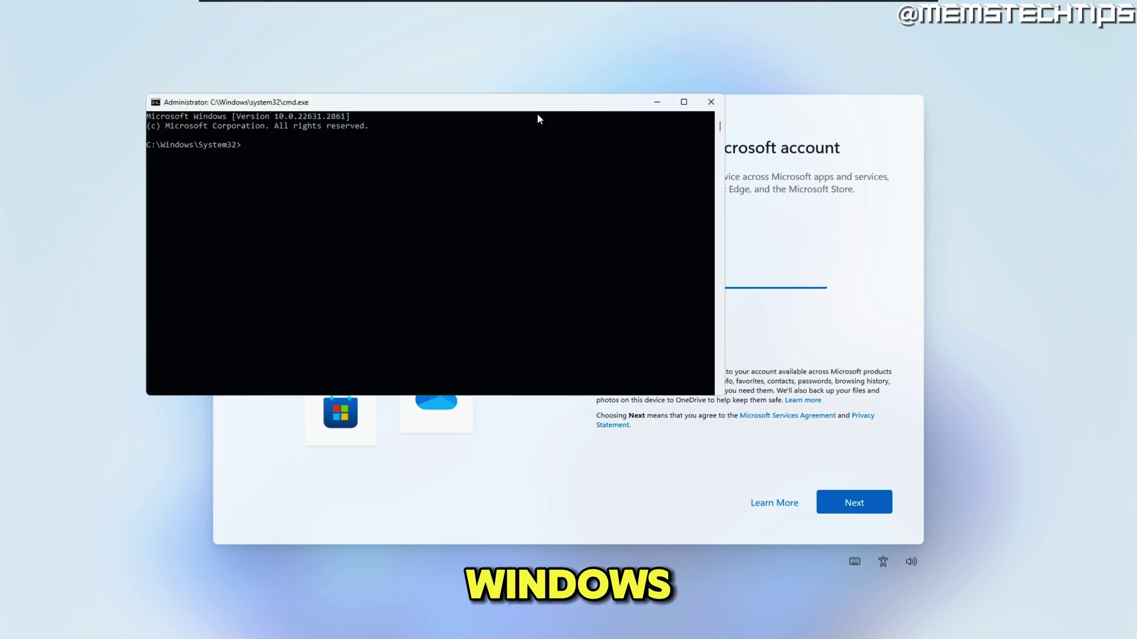
pyautogui.moveTo(292, 83); pyautogui.dragTo(532, 180)
pyautogui.click(532, 261)
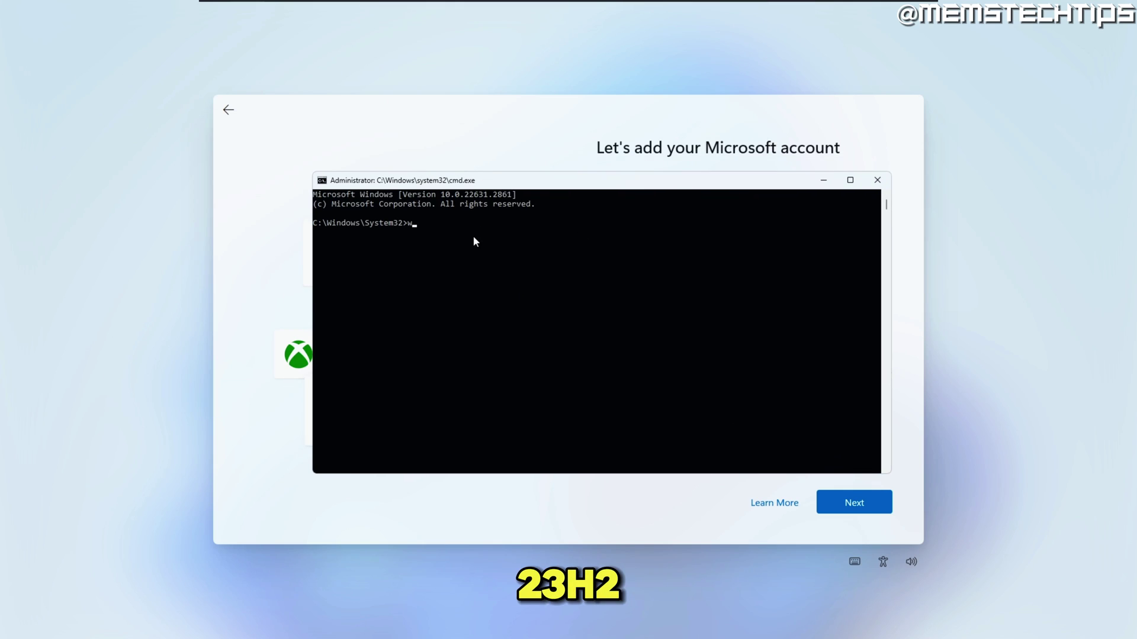
pyautogui.write('winver')
pyautogui.press('Return')
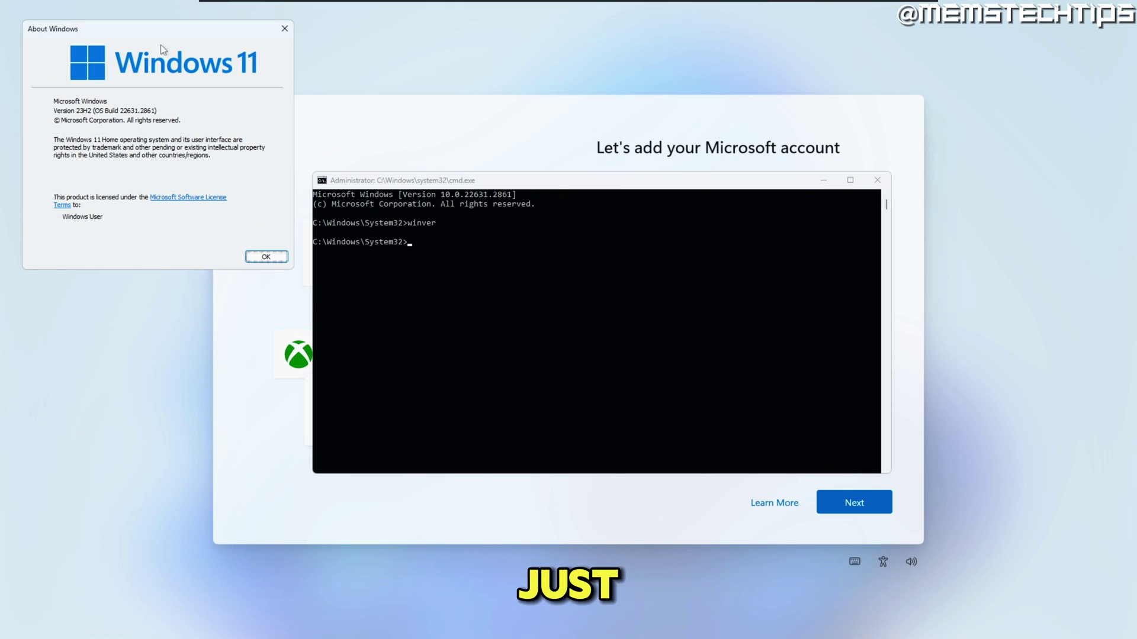
pyautogui.moveTo(158, 28); pyautogui.dragTo(559, 165)
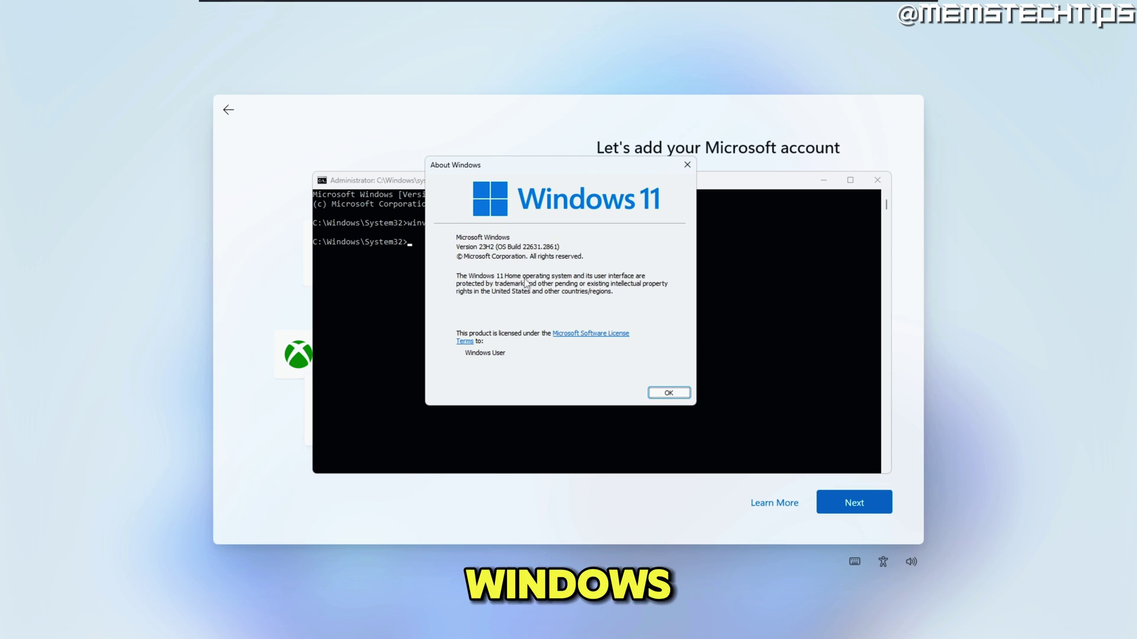
pyautogui.click(669, 393)
pyautogui.click(878, 182)
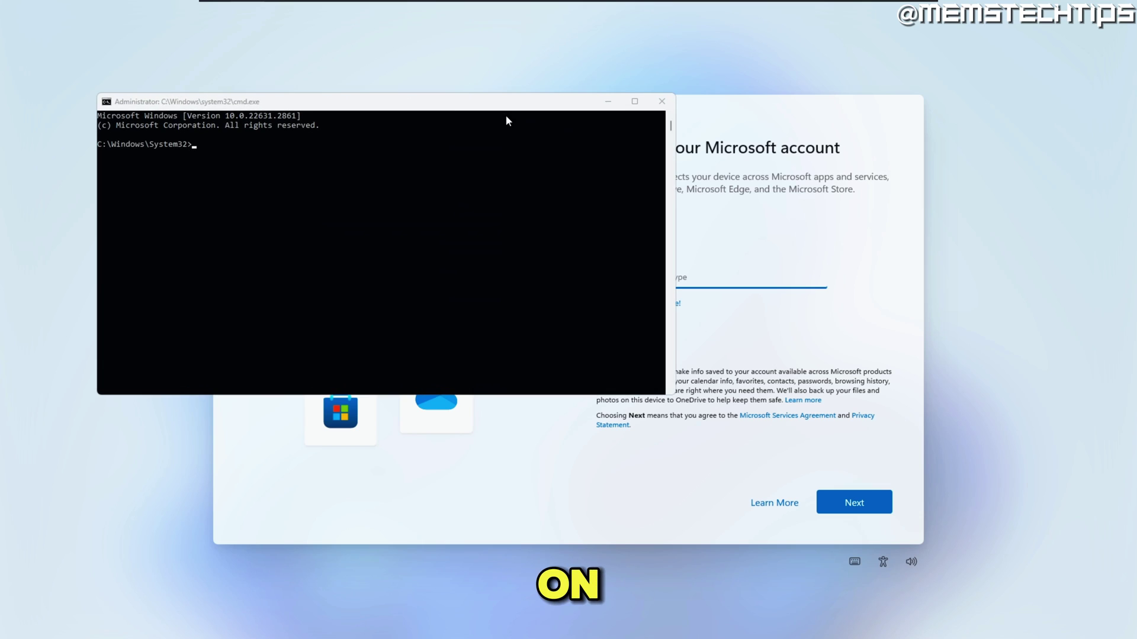
# Run taskmgr.exe in the Command Prompt to bring Task Manager over the setup screen
pyautogui.moveTo(296, 108); pyautogui.dragTo(471, 138)
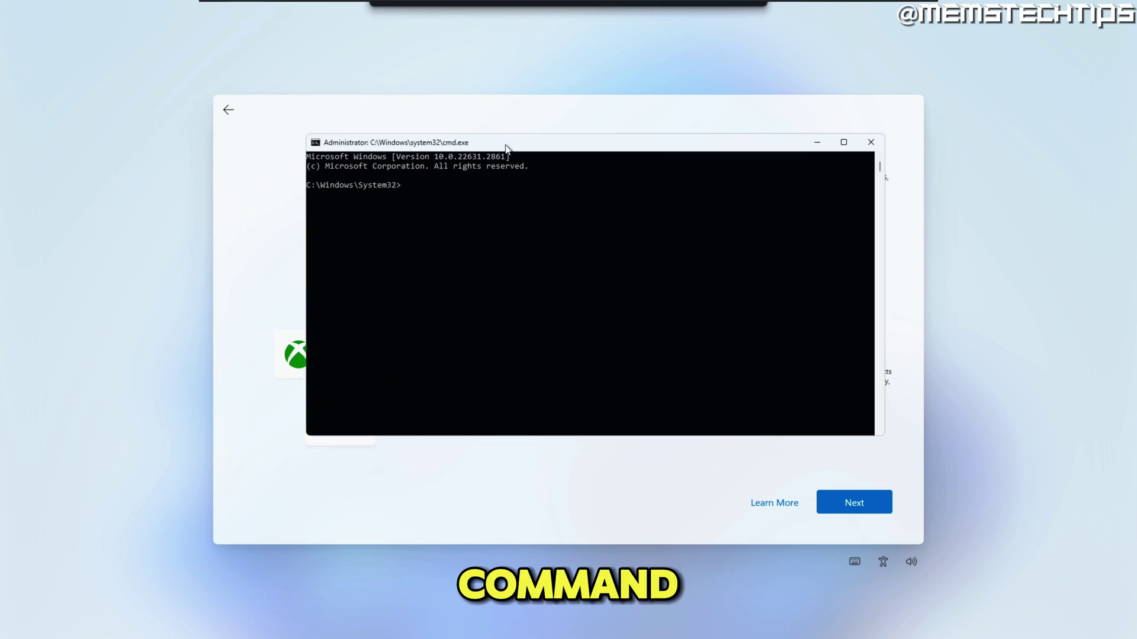
pyautogui.click(402, 240)
pyautogui.press('Down')
pyautogui.press('Down')
pyautogui.press('Down')
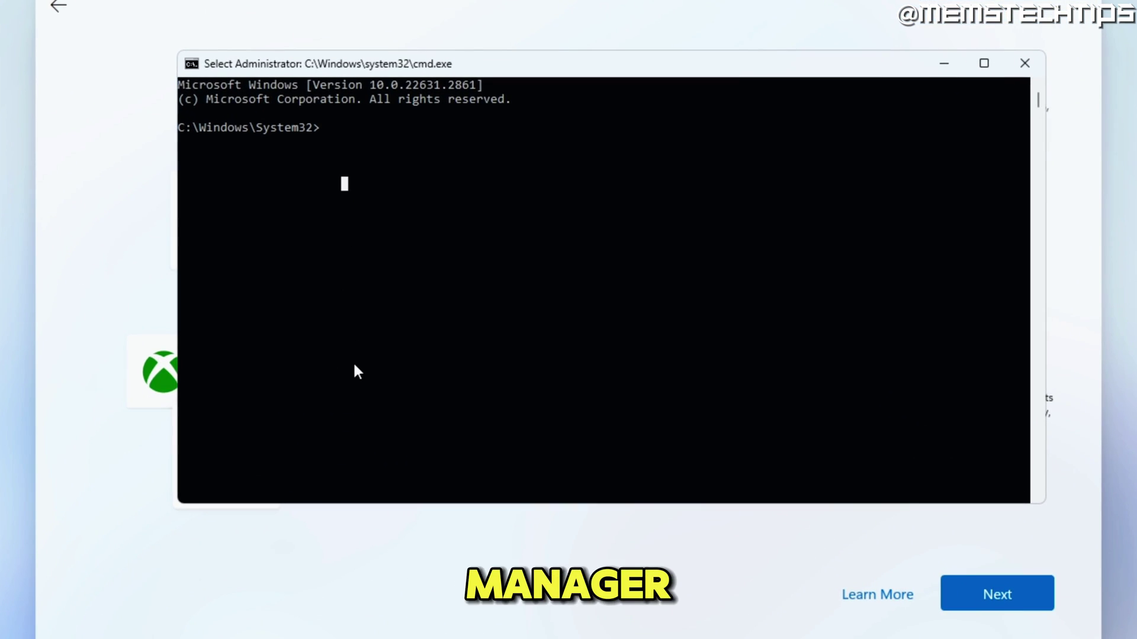
pyautogui.write('taskmgr.exe')
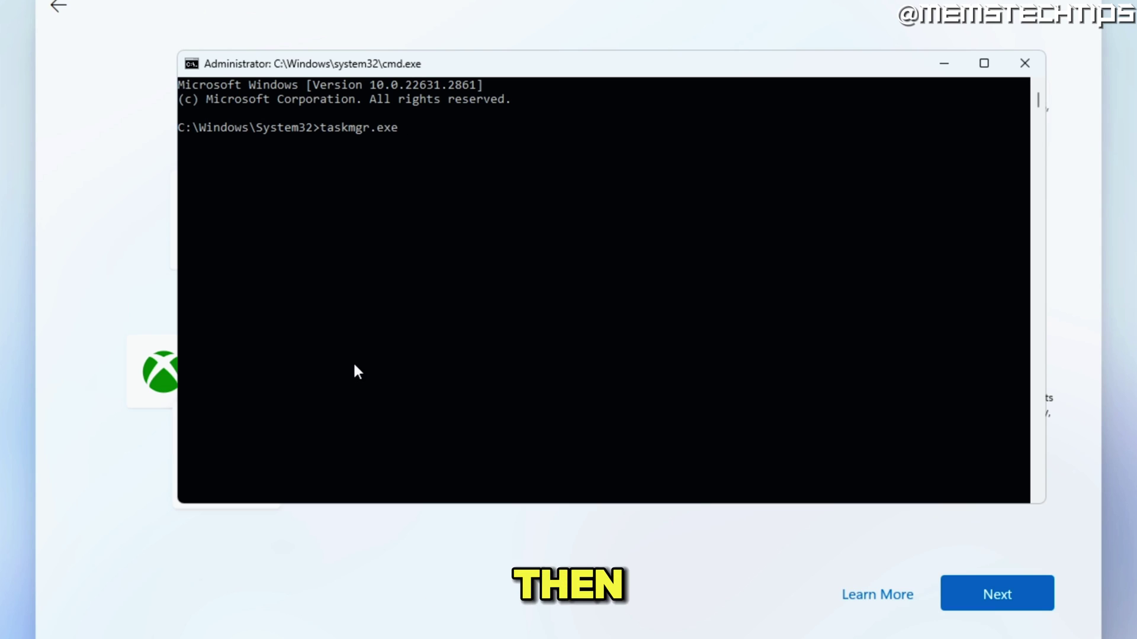
pyautogui.press('Return')
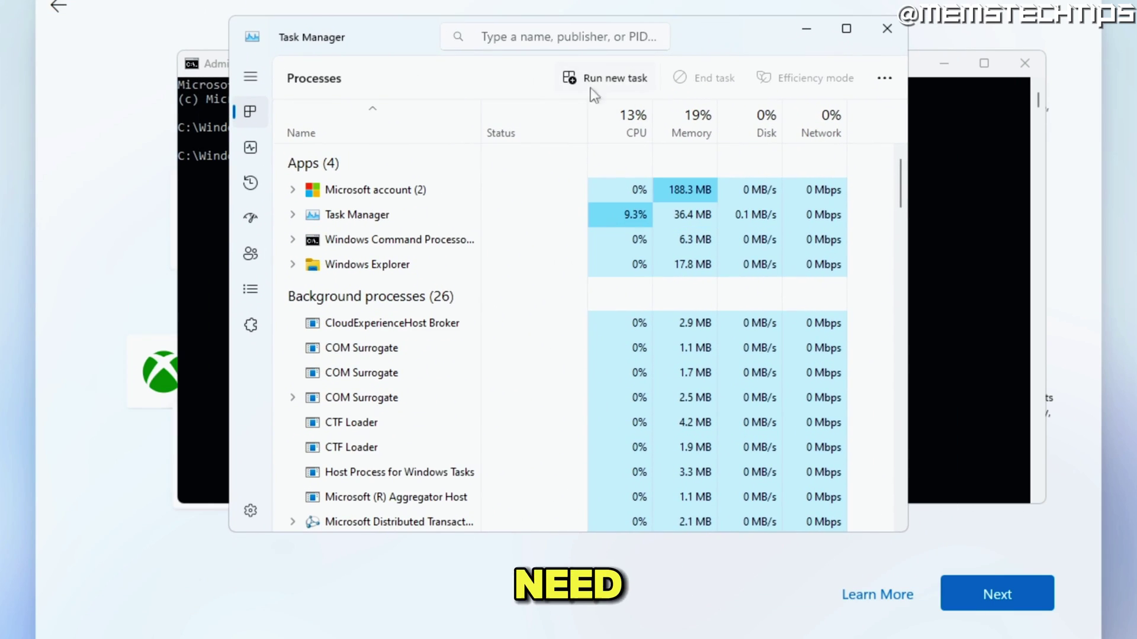
# Start regedit as a new Task Manager task with administrative privileges
pyautogui.click(602, 79)
pyautogui.moveTo(368, 28); pyautogui.dragTo(507, 81)
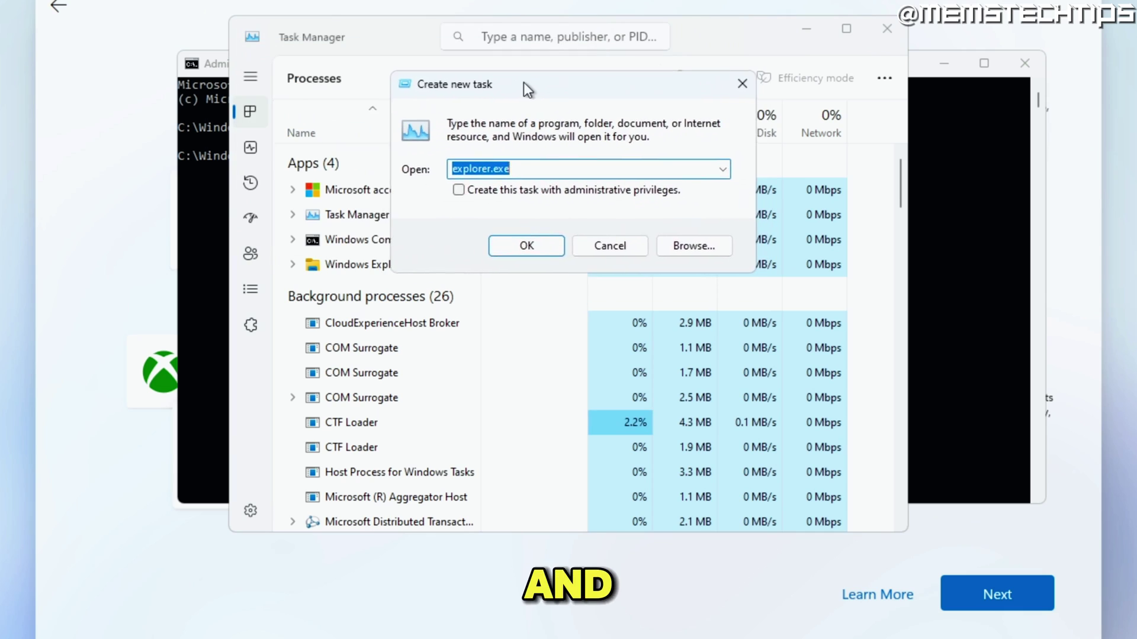
pyautogui.write('reg')
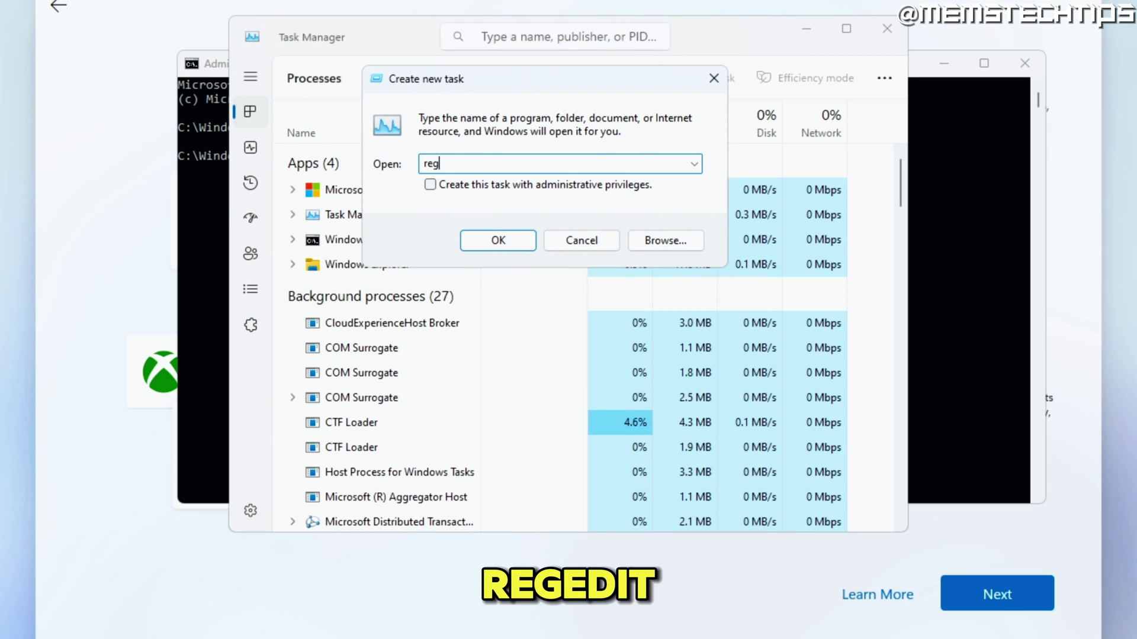
pyautogui.write('edit')
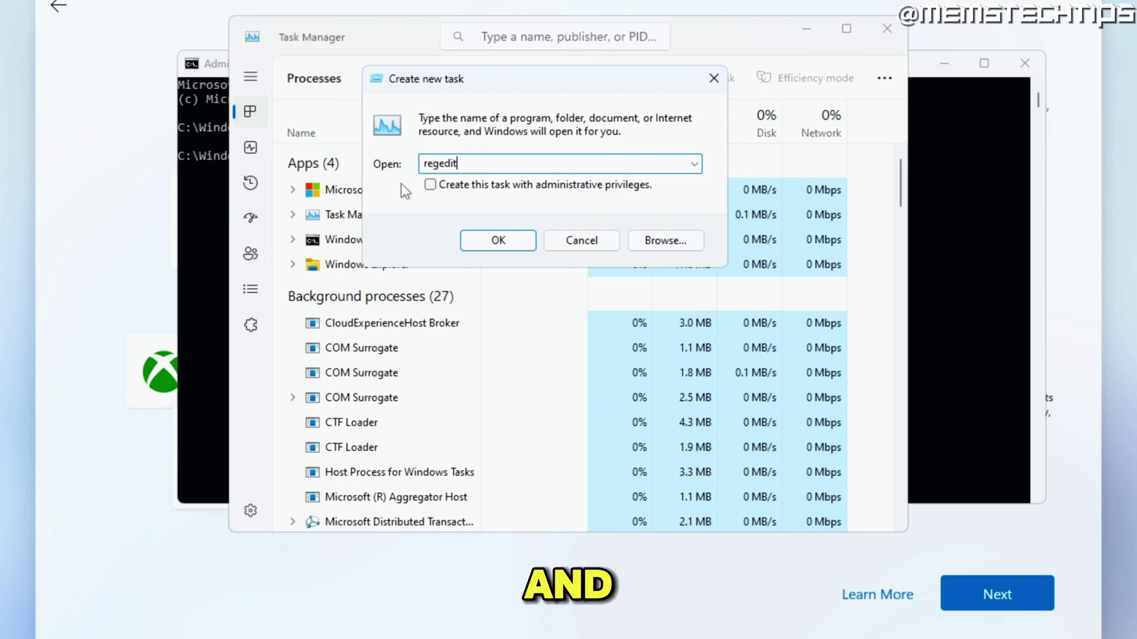
pyautogui.click(430, 185)
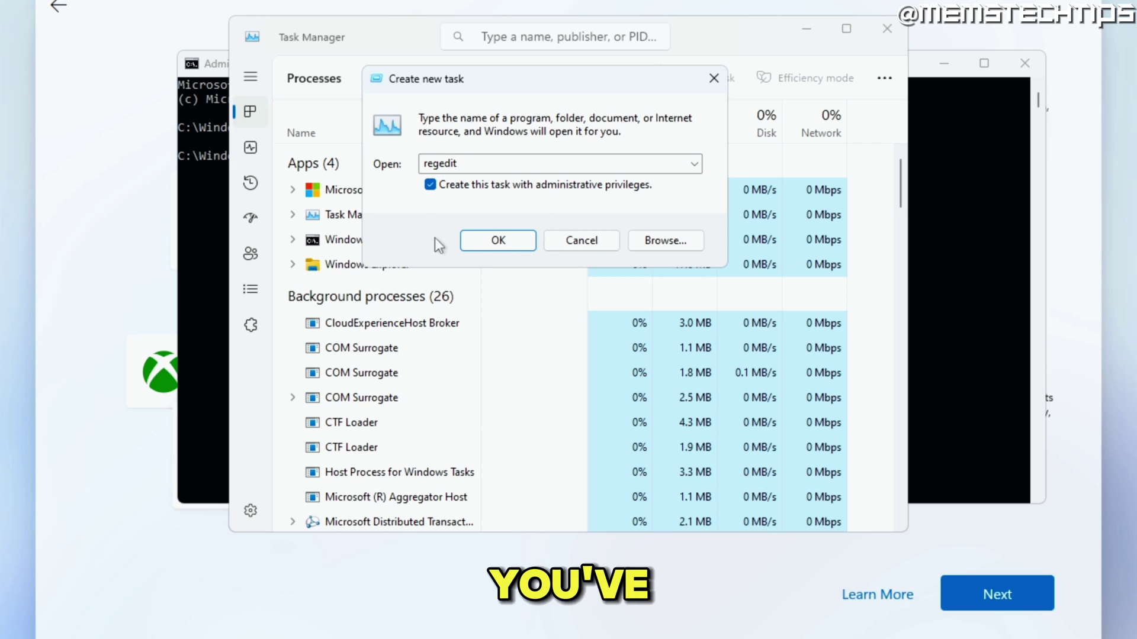
pyautogui.click(513, 241)
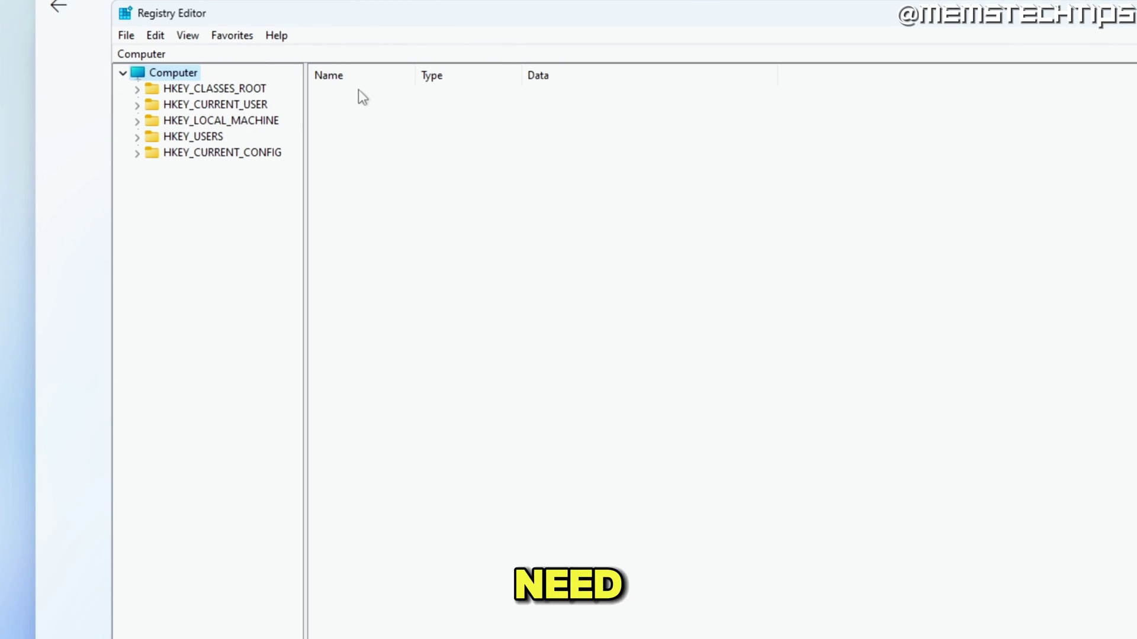
# Expand HKEY_LOCAL_MACHINE\SOFTWARE\Microsoft\Windows\CurrentVersion in the tree and select the OOBE key
pyautogui.click(168, 120)
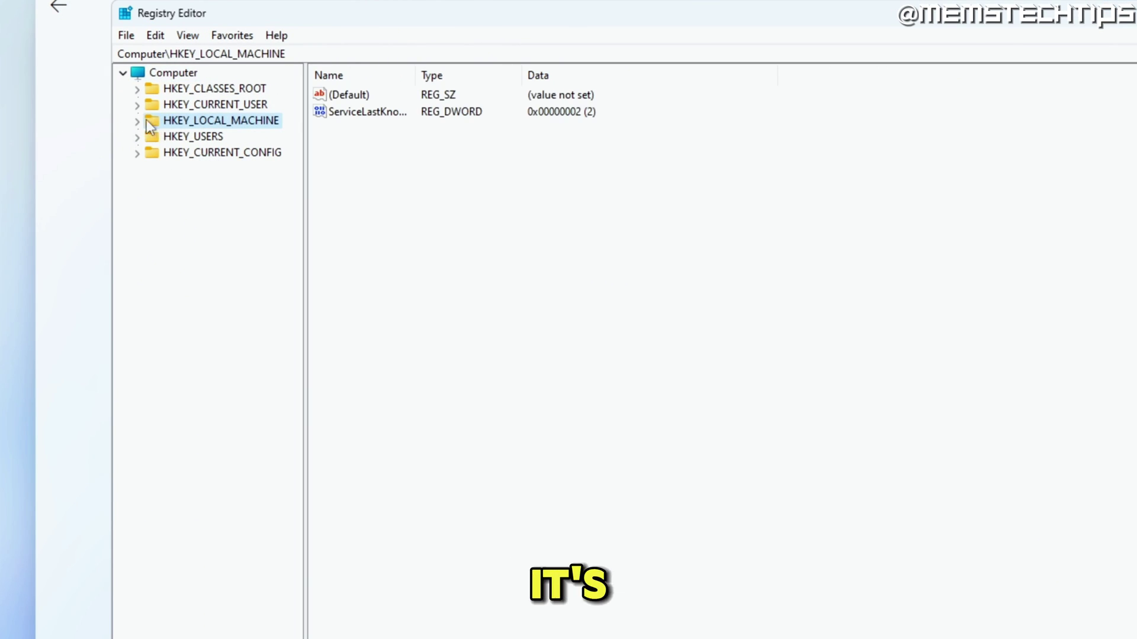
pyautogui.click(137, 120)
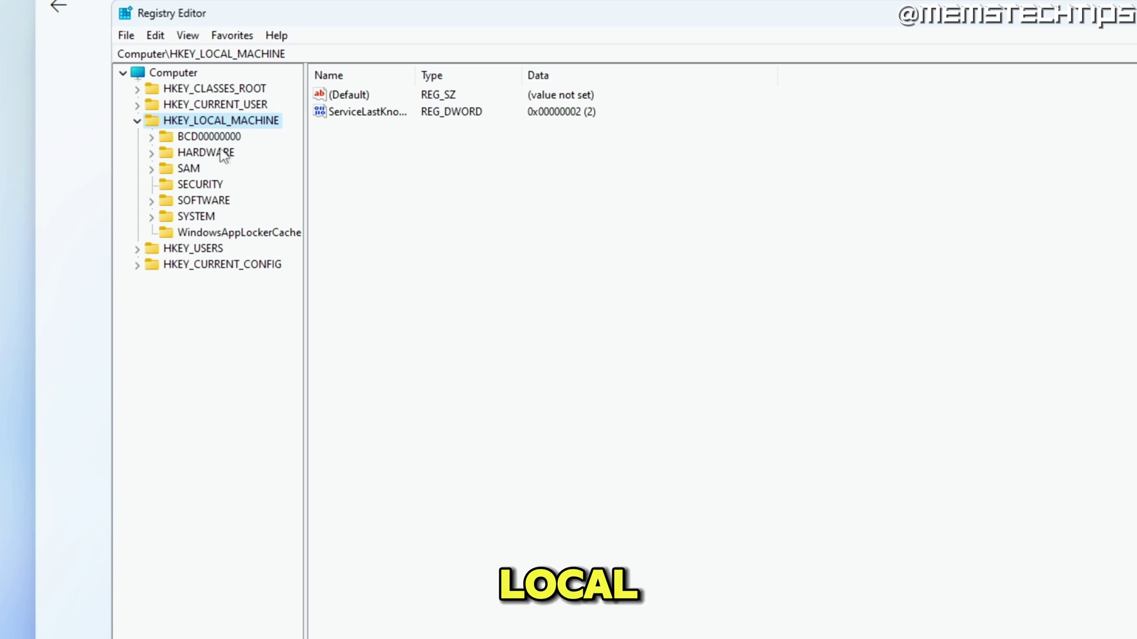
pyautogui.click(168, 201)
pyautogui.click(213, 296)
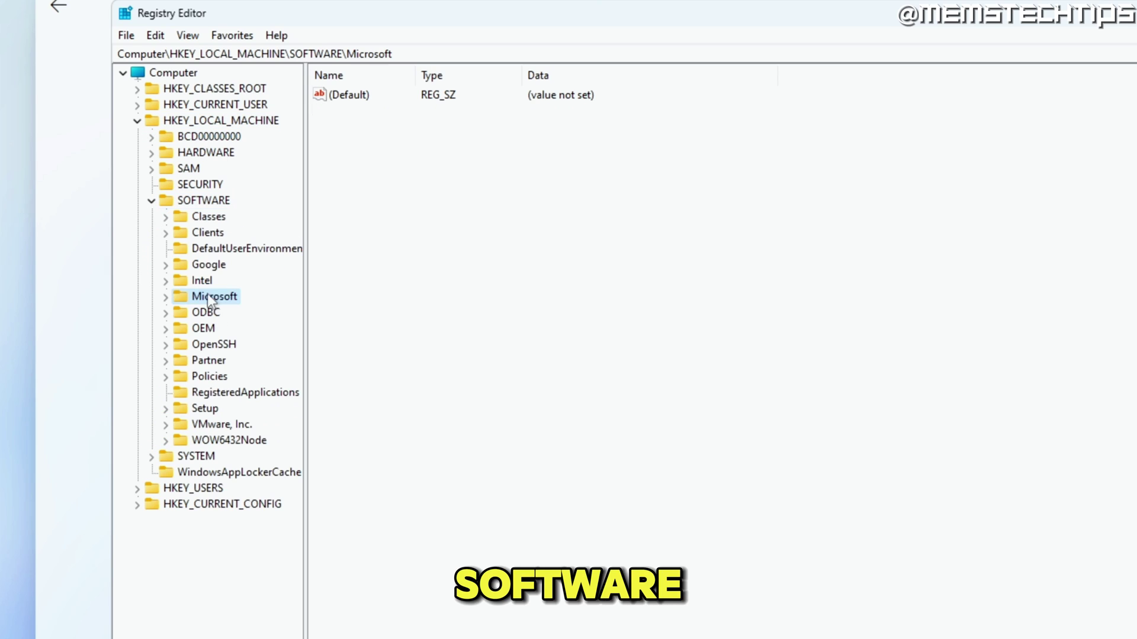
pyautogui.click(165, 297)
pyautogui.moveTo(298, 144)
pyautogui.mouseDown()
pyautogui.moveTo(272, 347)
pyautogui.moveTo(287, 538)
pyautogui.mouseUp()
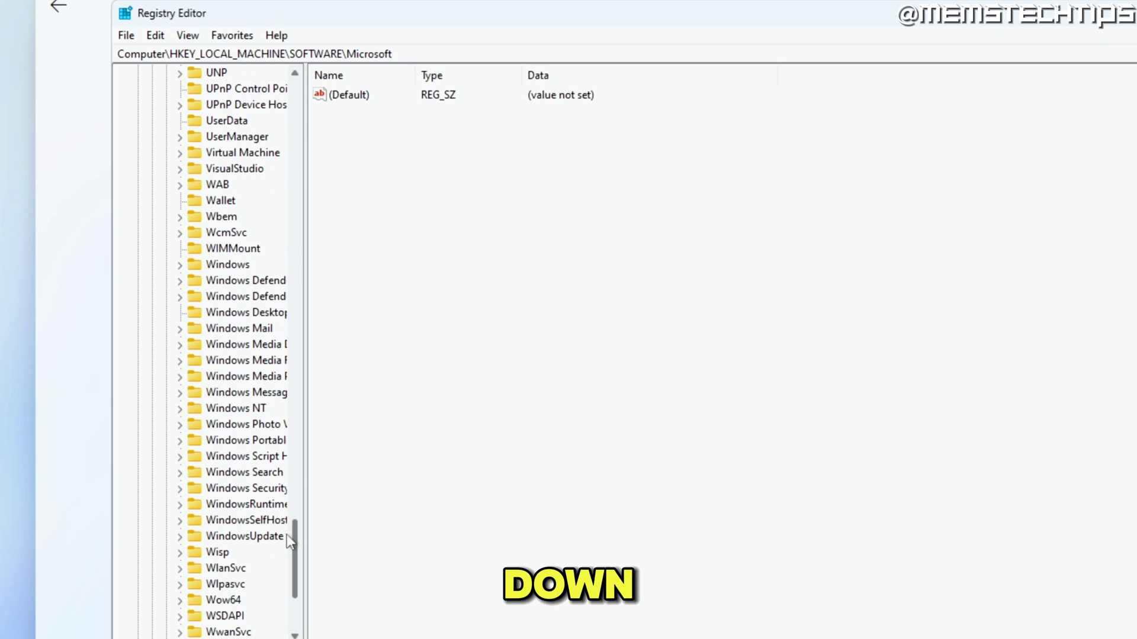
pyautogui.click(228, 265)
pyautogui.click(180, 266)
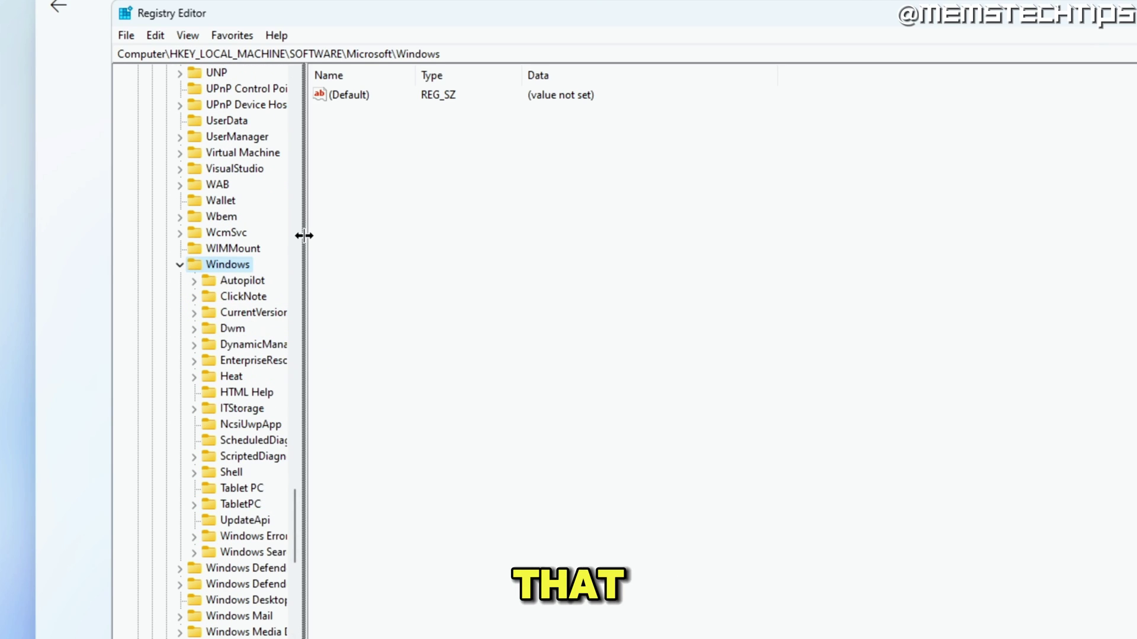
pyautogui.moveTo(306, 234); pyautogui.dragTo(469, 240)
pyautogui.click(250, 315)
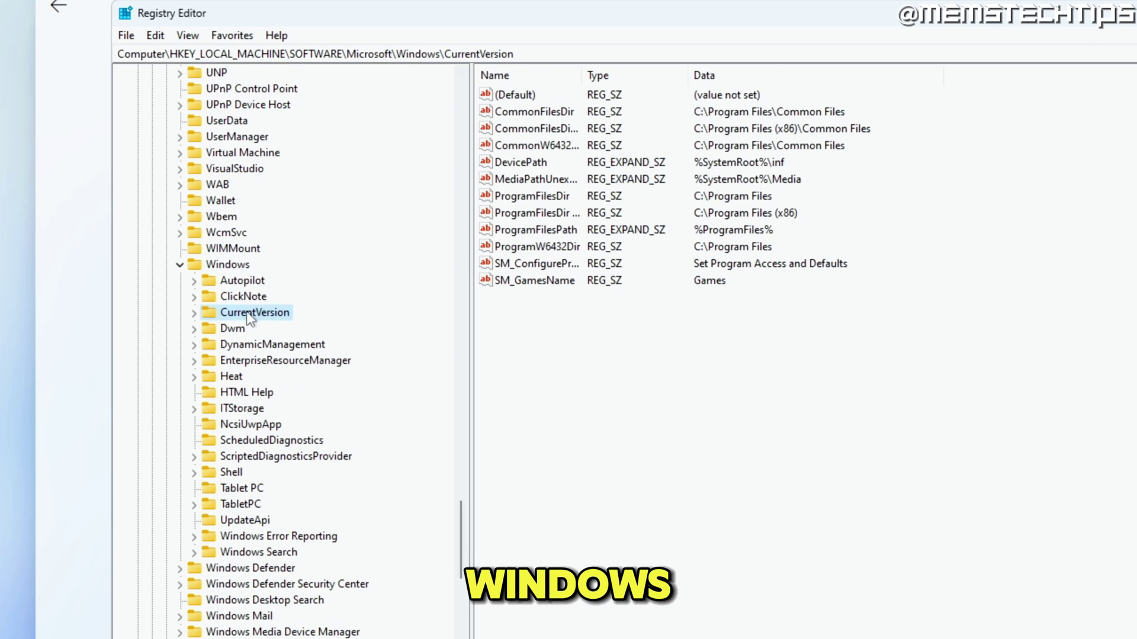
pyautogui.click(194, 312)
pyautogui.moveTo(460, 374); pyautogui.dragTo(457, 467)
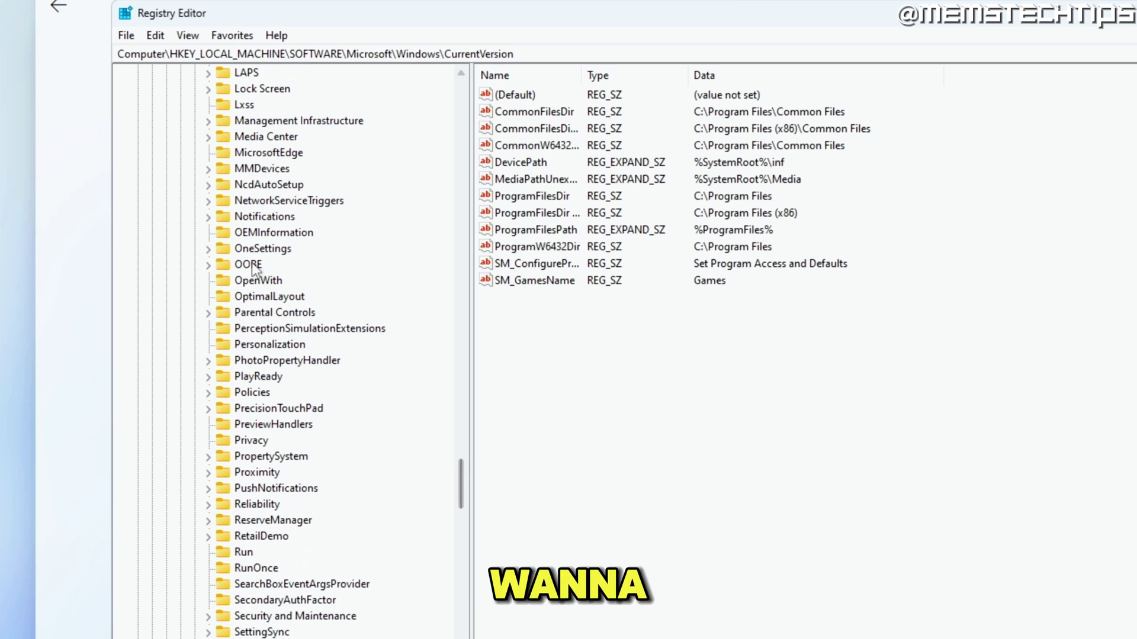
pyautogui.click(249, 265)
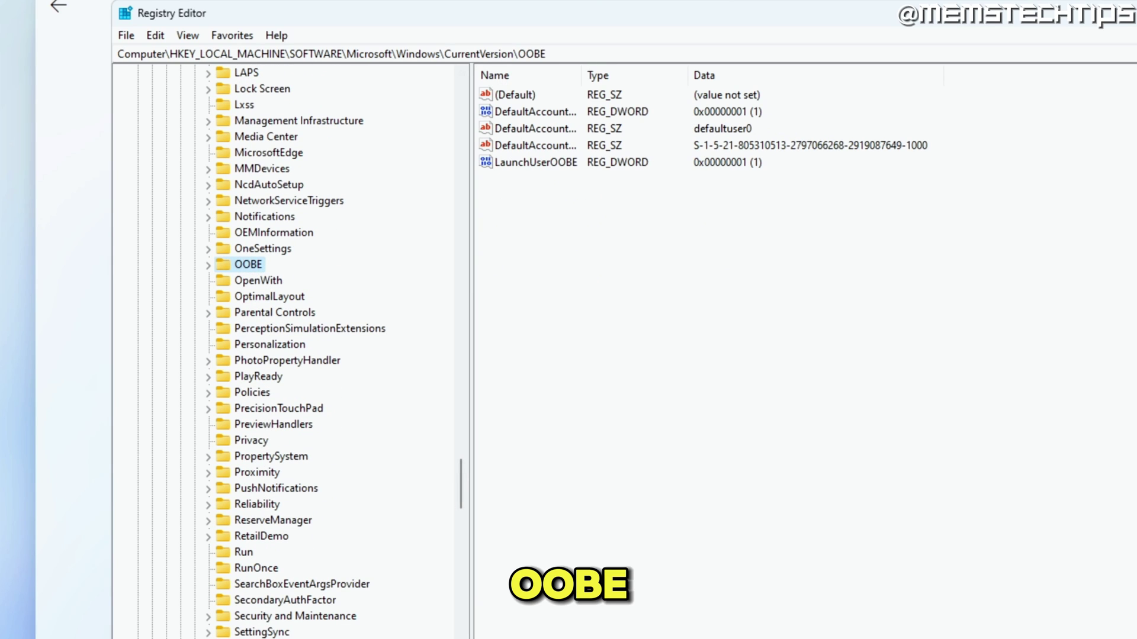
# Widen the Name column and review the four OOBE values, including DefaultAccountAction
pyautogui.moveTo(546, 53); pyautogui.dragTo(73, 47)
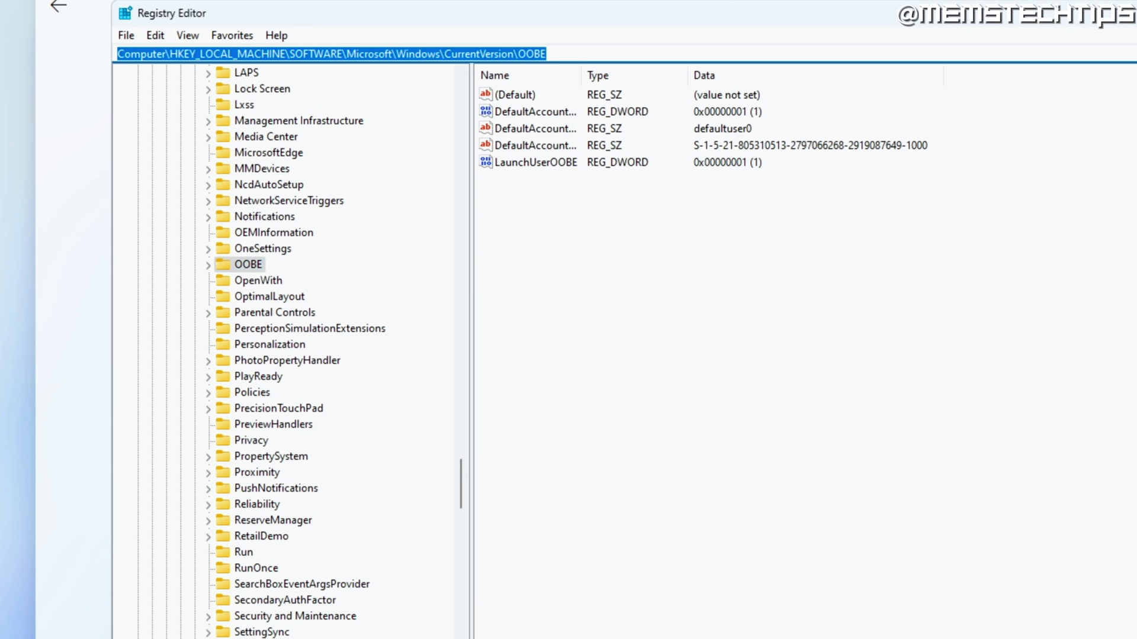
pyautogui.click(574, 187)
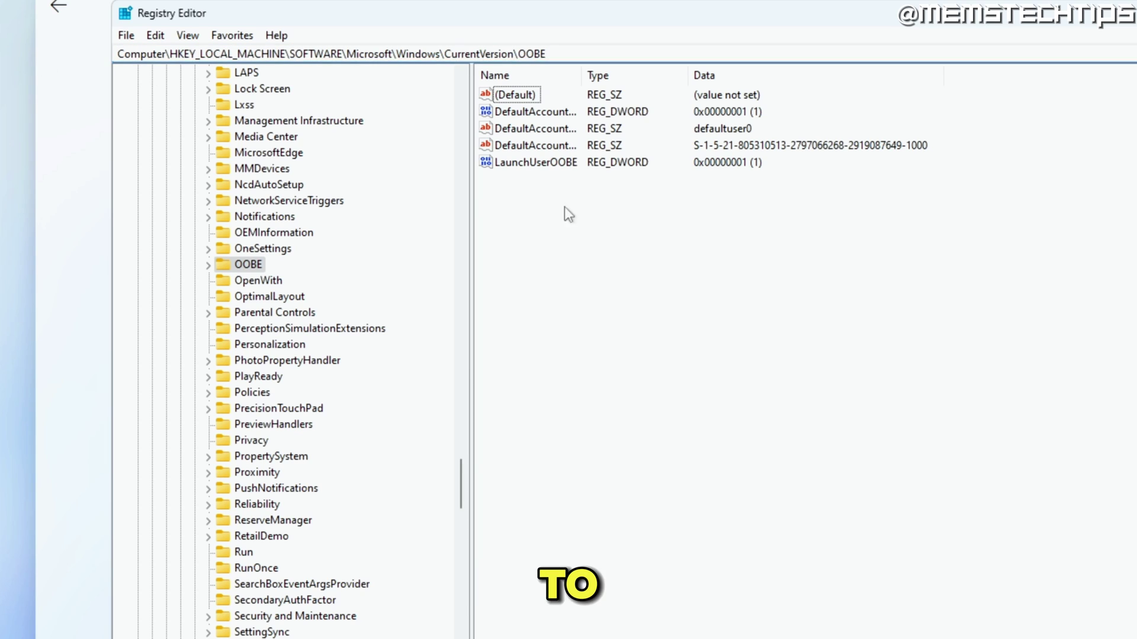
pyautogui.moveTo(583, 76); pyautogui.dragTo(739, 78)
pyautogui.moveTo(531, 145); pyautogui.dragTo(514, 105)
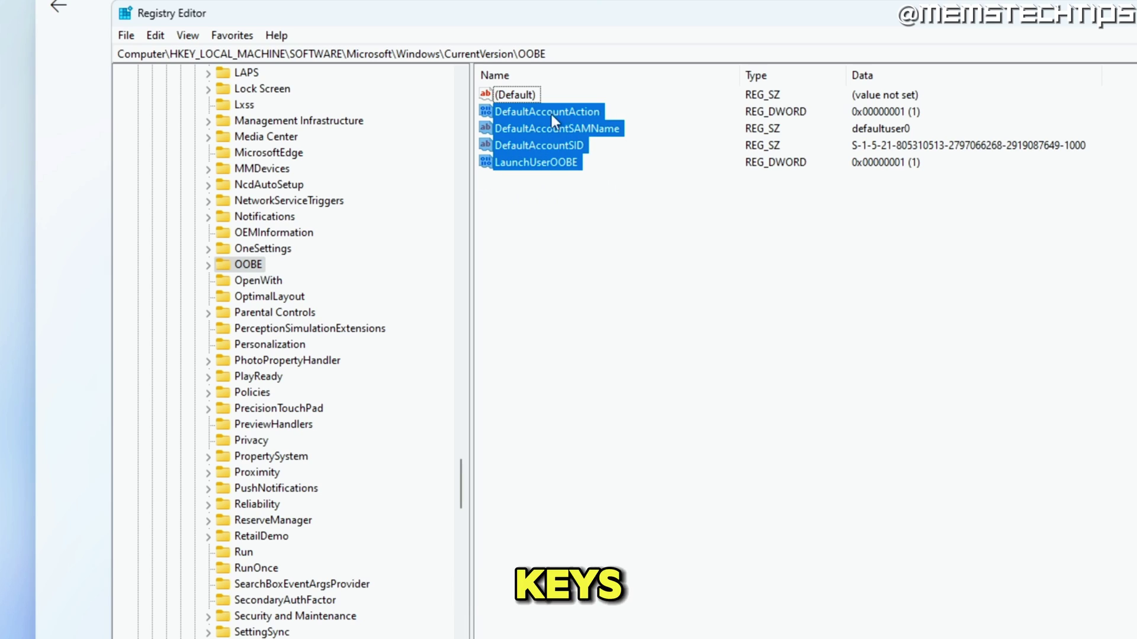
pyautogui.click(885, 132)
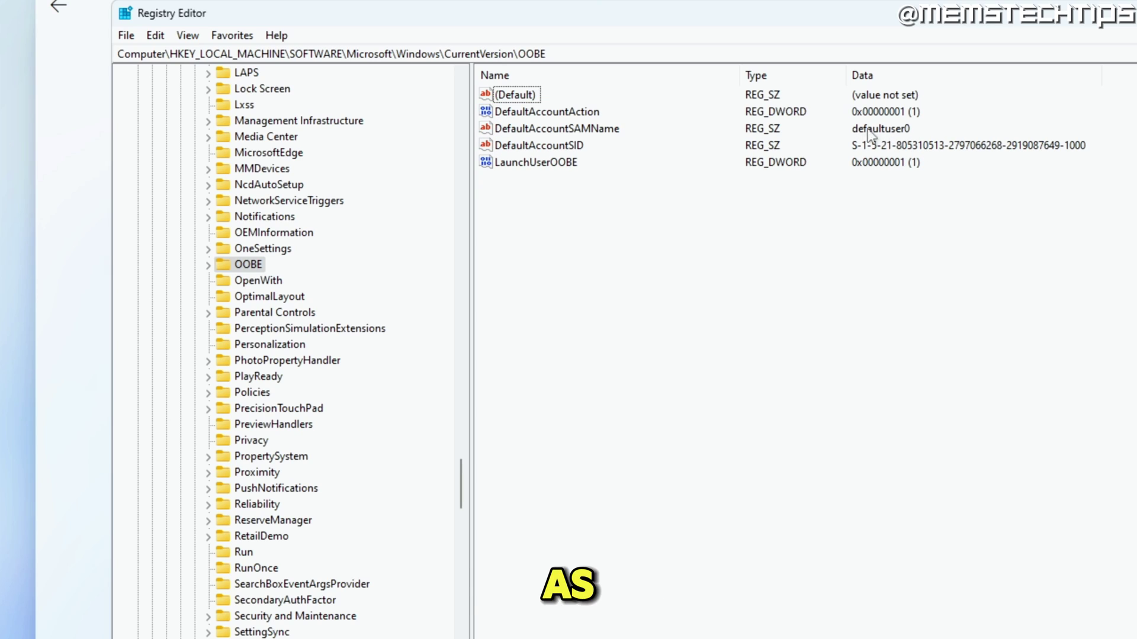
pyautogui.click(545, 114)
pyautogui.click(530, 188)
pyautogui.moveTo(525, 177); pyautogui.dragTo(546, 105)
pyautogui.click(481, 193)
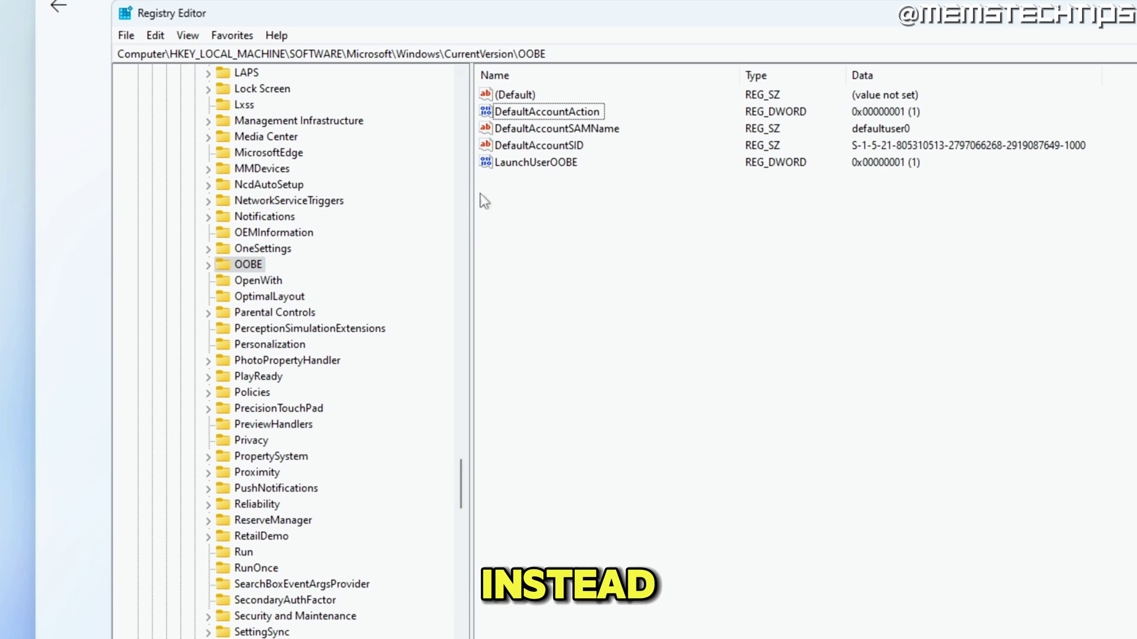
# Create a DWORD (32-bit) value named BypassNRO in the OOBE key with data 1
pyautogui.rightClick(535, 198)
pyautogui.moveTo(580, 211)
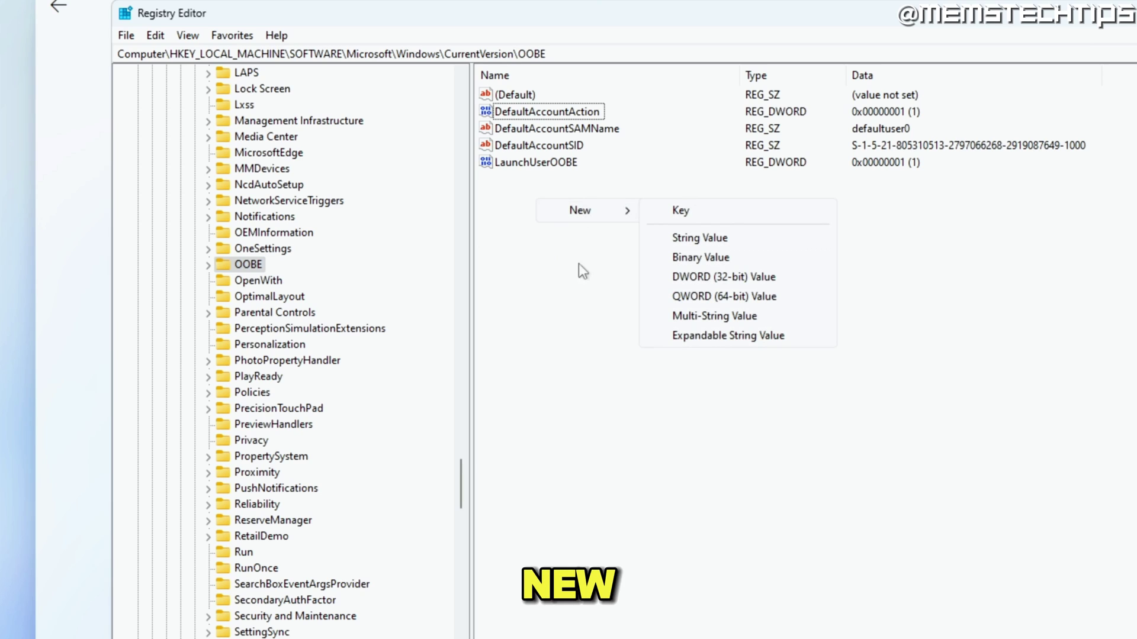
pyautogui.click(724, 276)
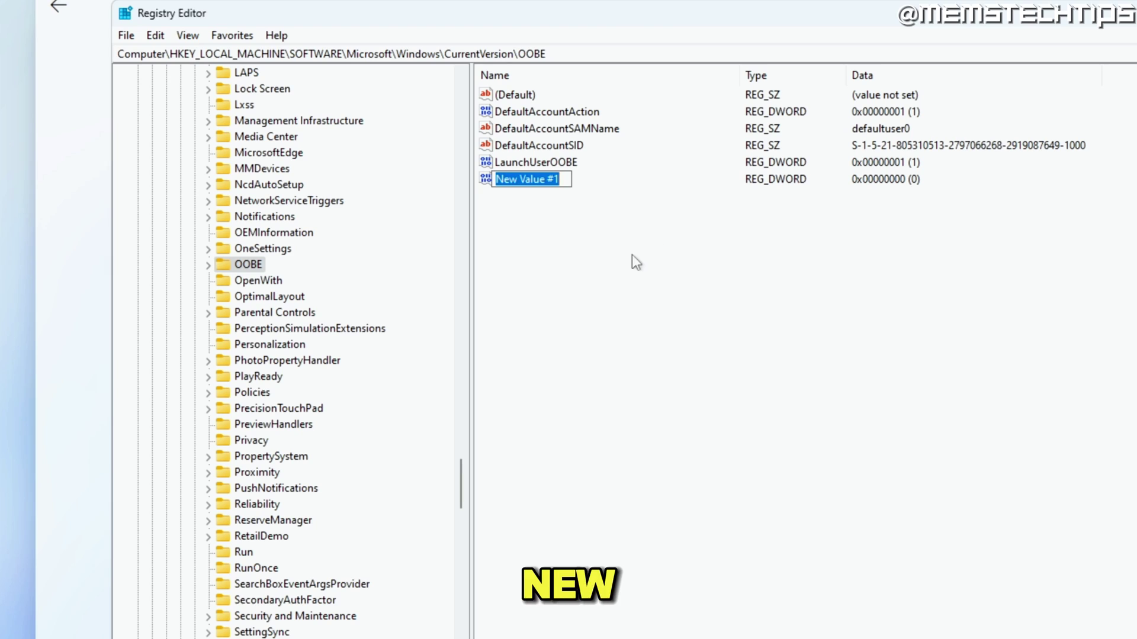
pyautogui.write('BypassNRO')
pyautogui.press('Return')
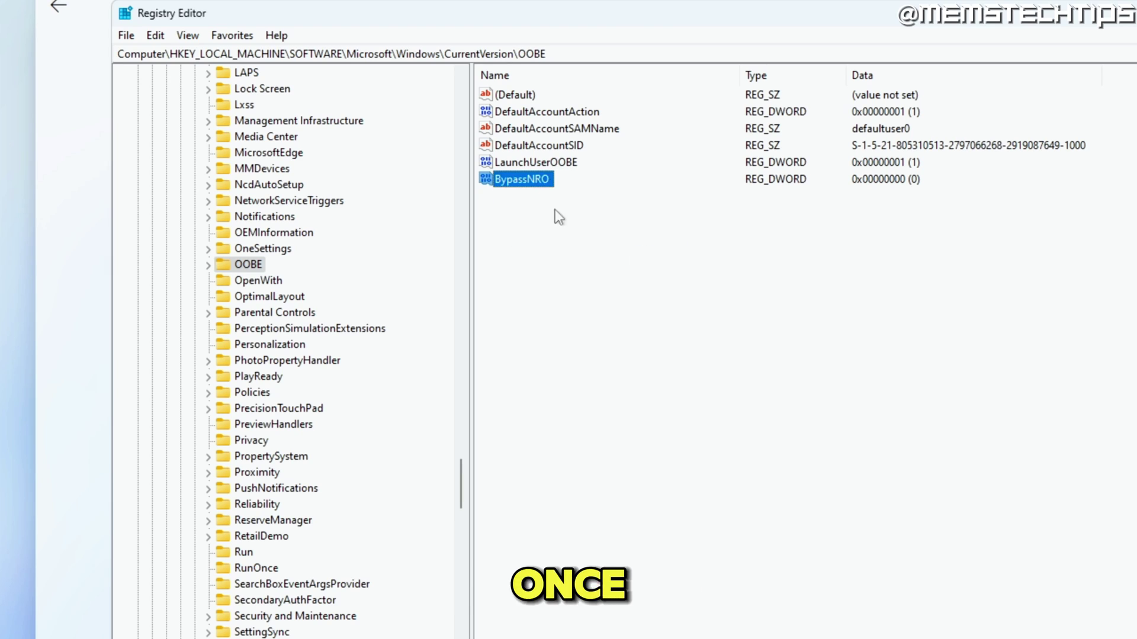
pyautogui.doubleClick(524, 188)
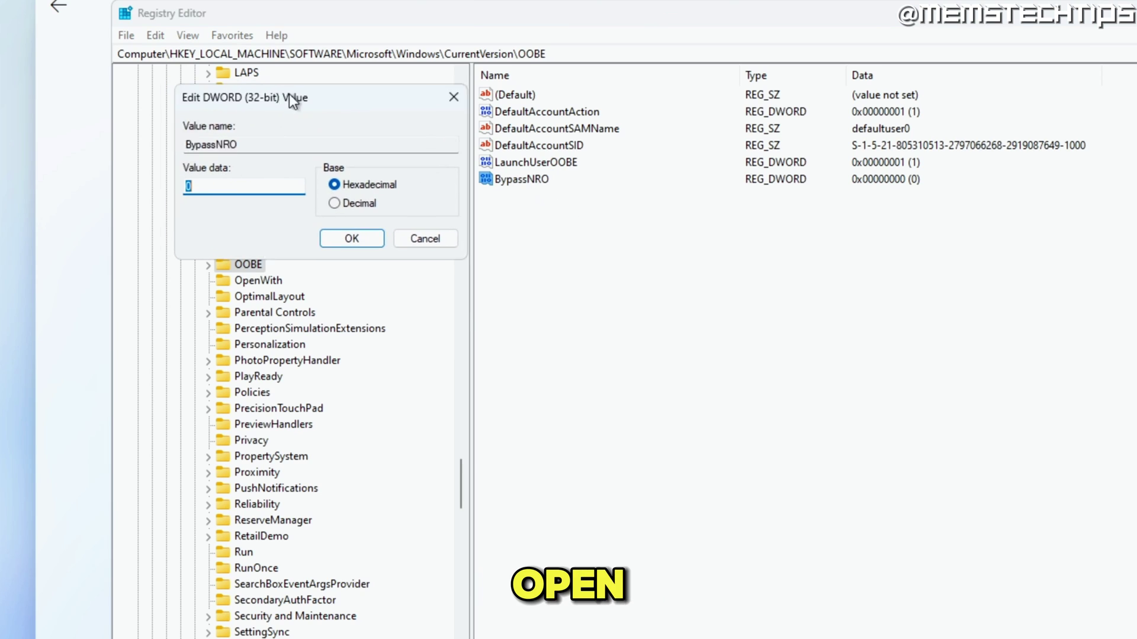
pyautogui.moveTo(293, 100); pyautogui.dragTo(623, 207)
pyautogui.click(539, 289)
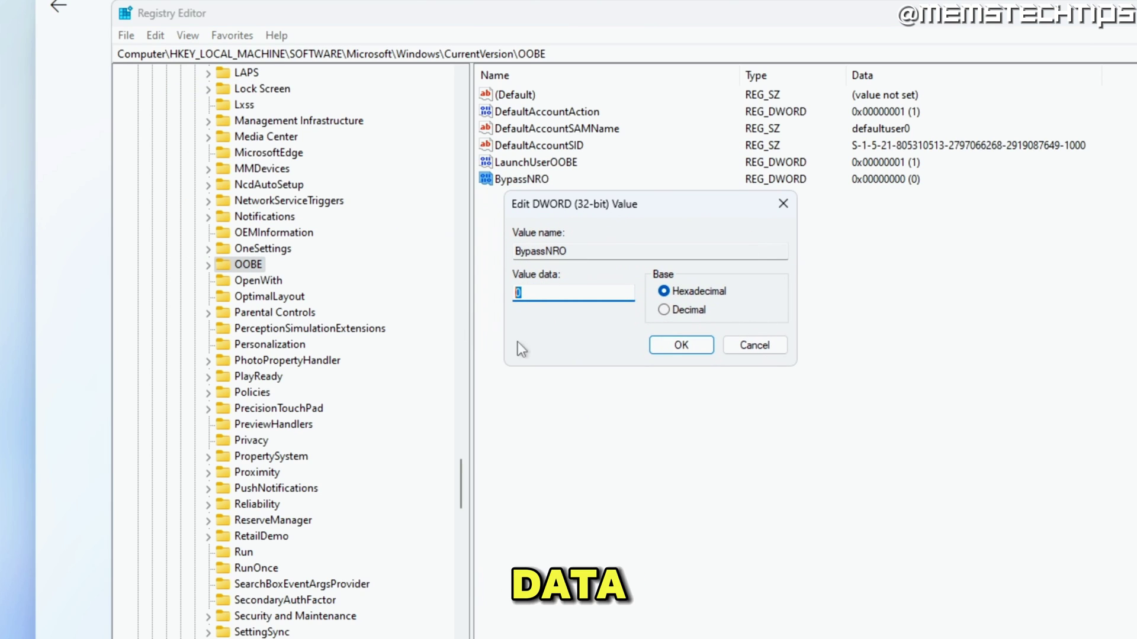
pyautogui.write('1')
pyautogui.click(687, 353)
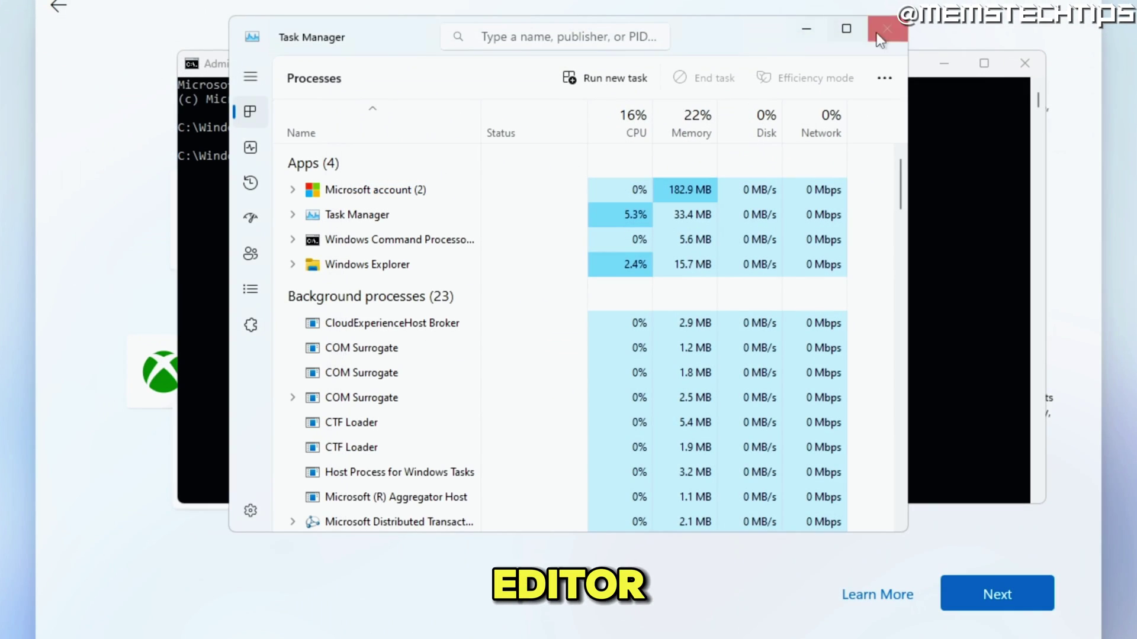
# Close Task Manager and run ipconfig /release to disconnect Ethernet0
pyautogui.click(886, 28)
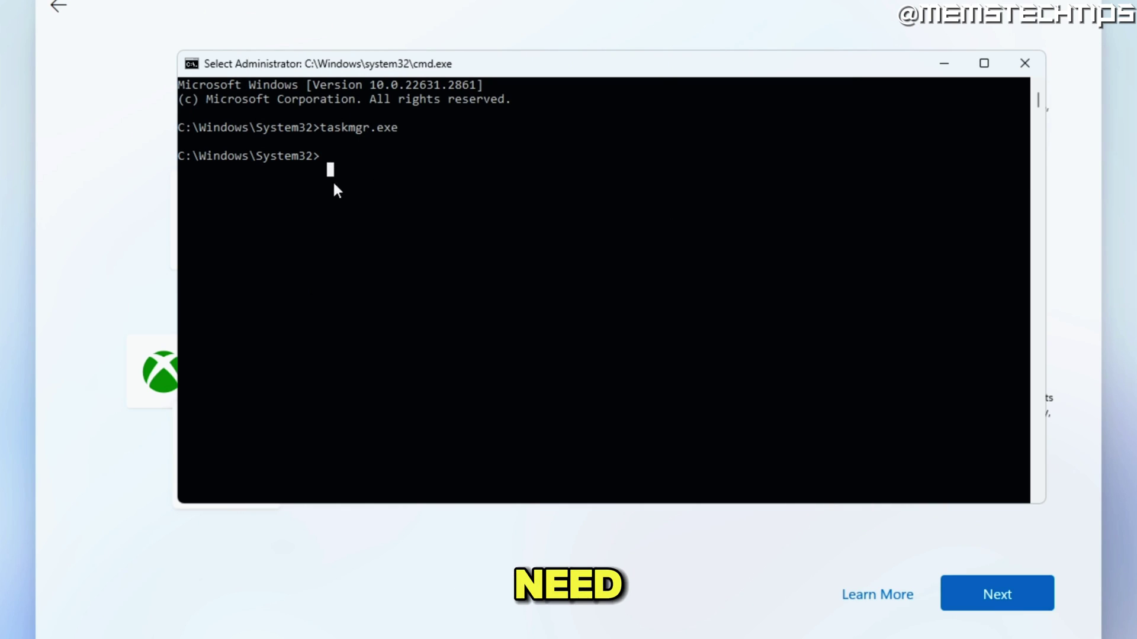
pyautogui.write('ipconfig /release')
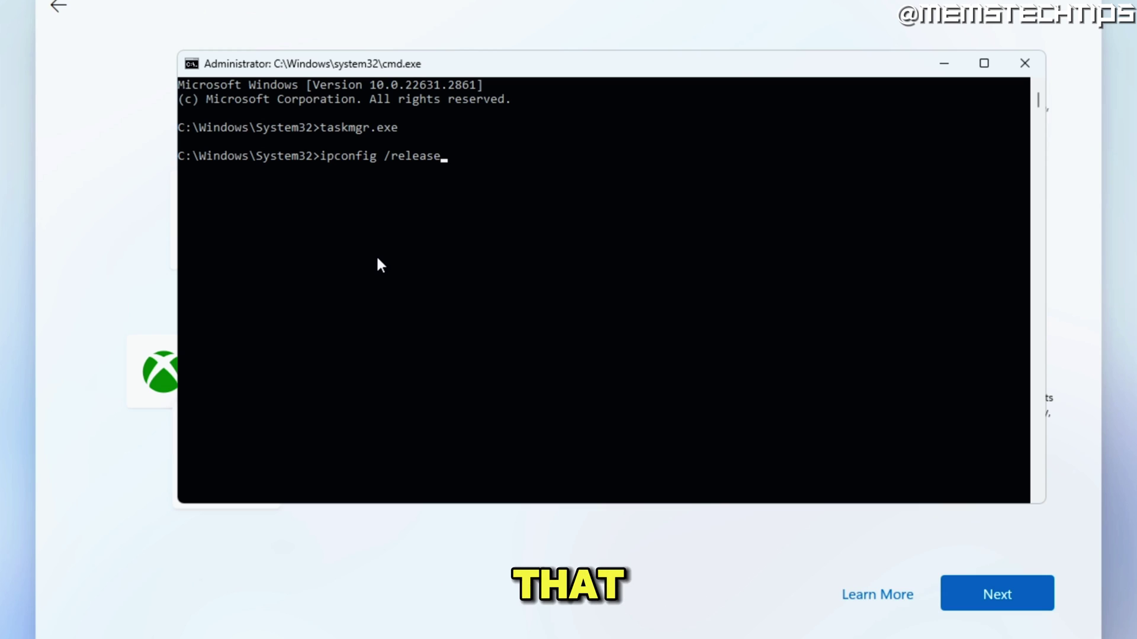
pyautogui.press('Return')
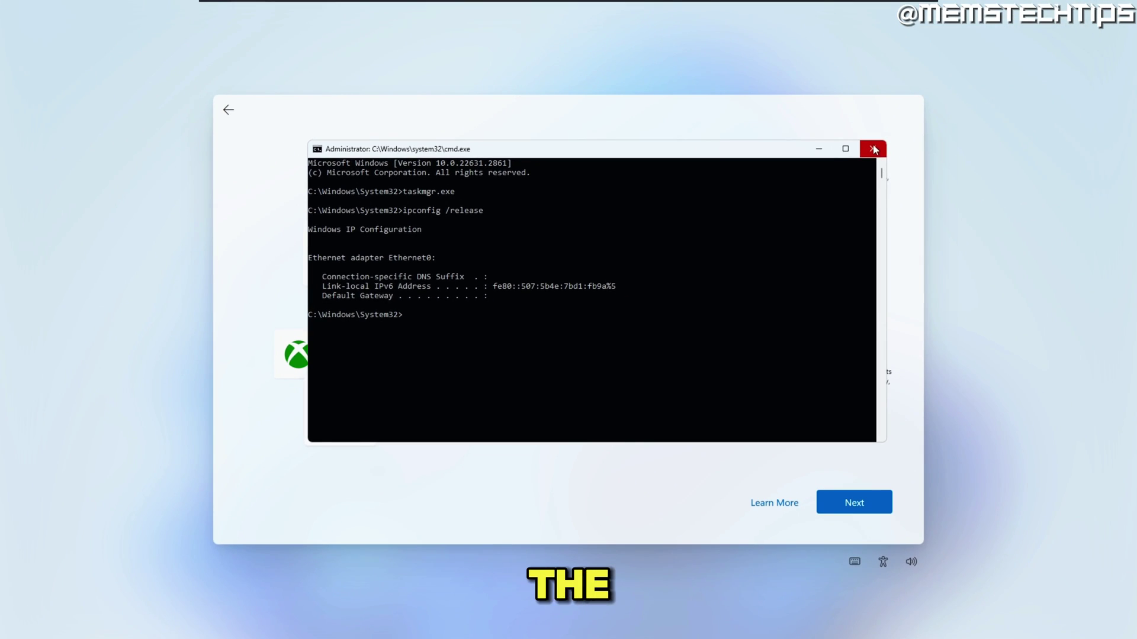
# Create the local account User with a blank password
pyautogui.click(874, 150)
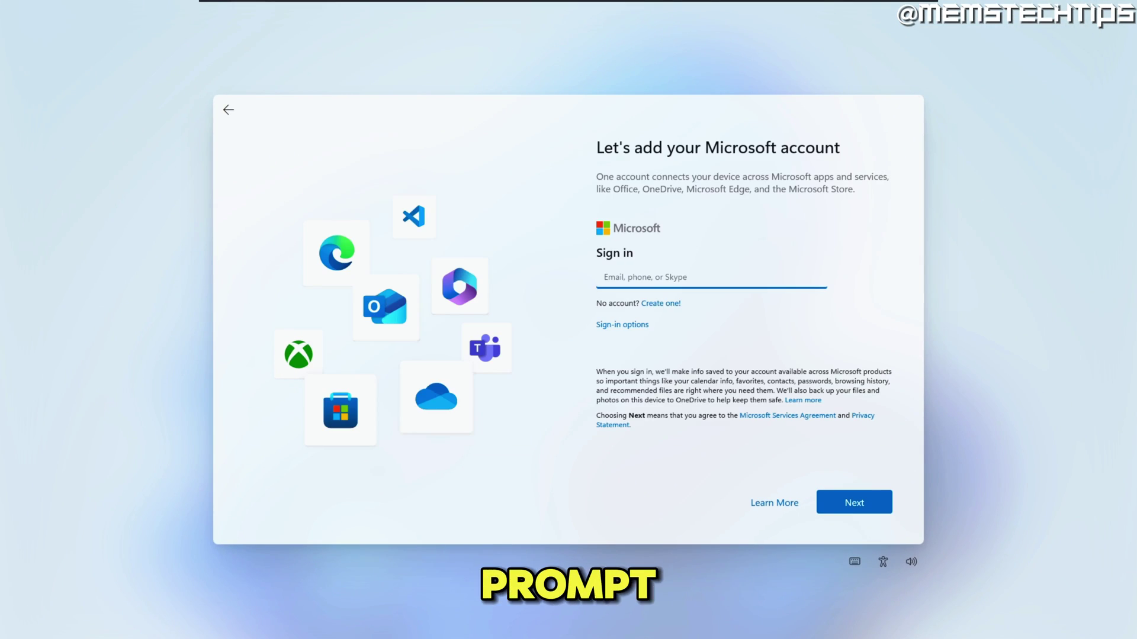
pyautogui.click(229, 110)
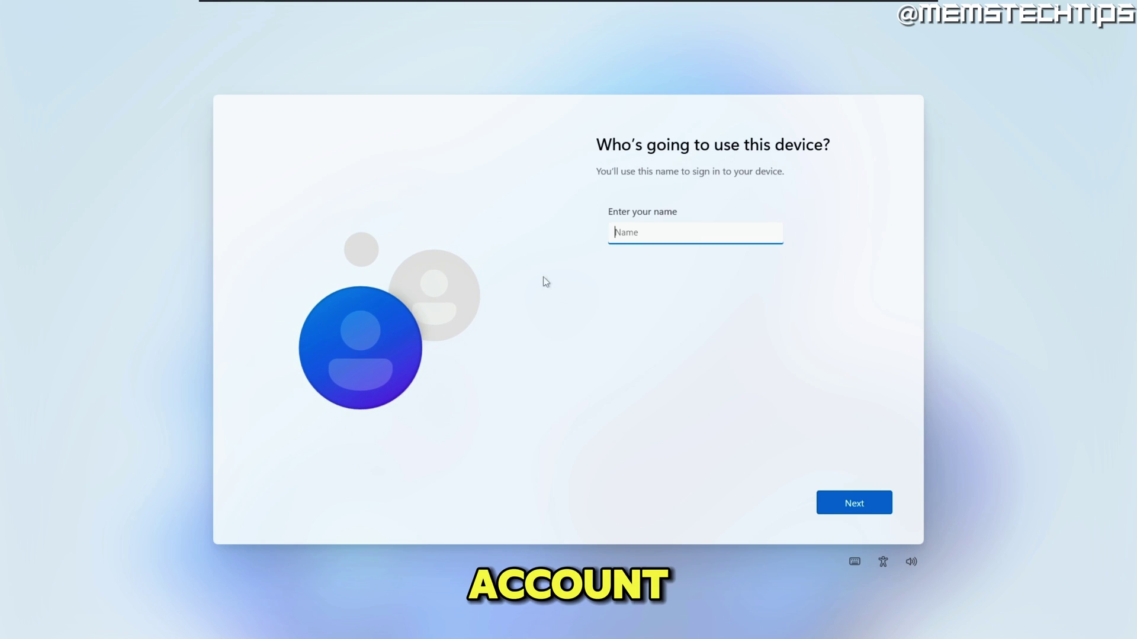
pyautogui.write('User')
pyautogui.click(854, 504)
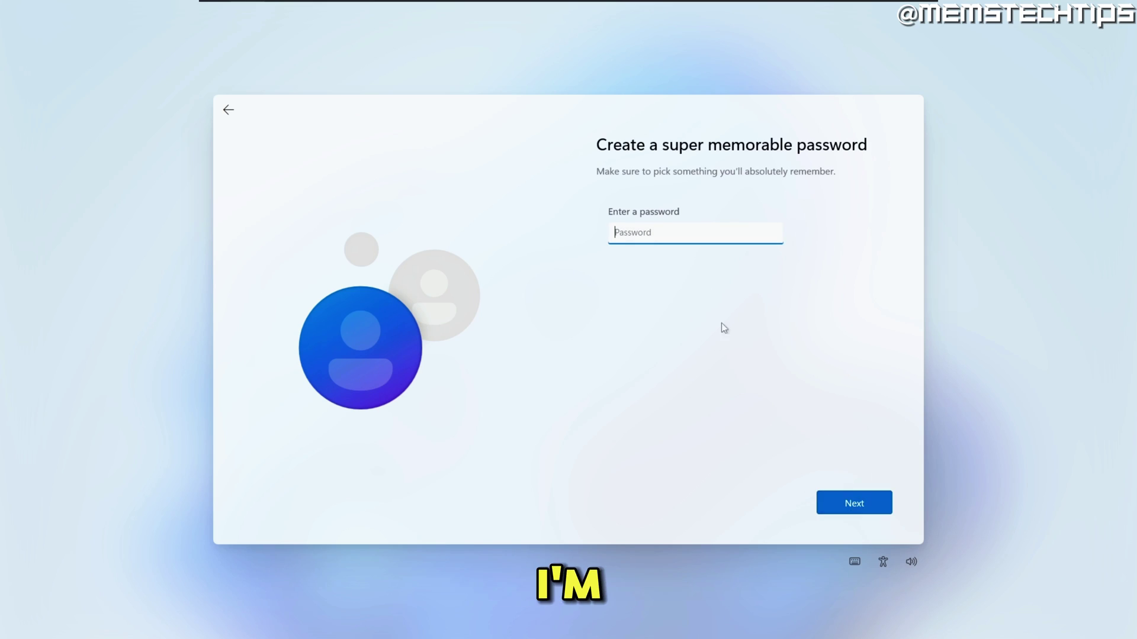
pyautogui.click(863, 508)
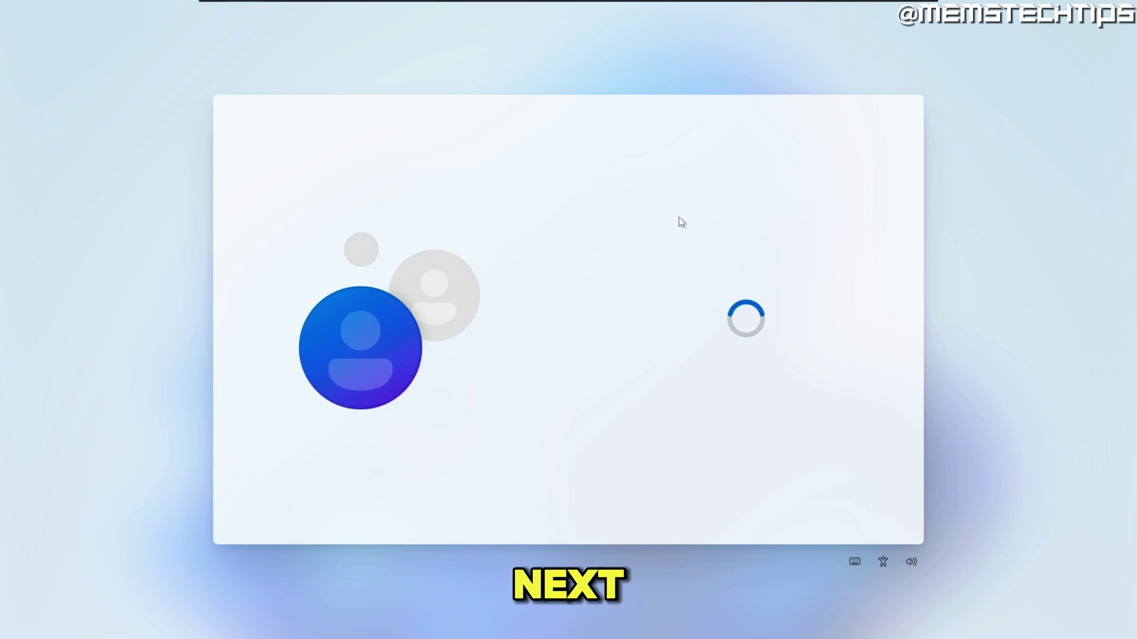
# Turn off location, Find my device, inking and tailored experiences, limit diagnostics to required, and accept
pyautogui.click(610, 274)
pyautogui.click(610, 339)
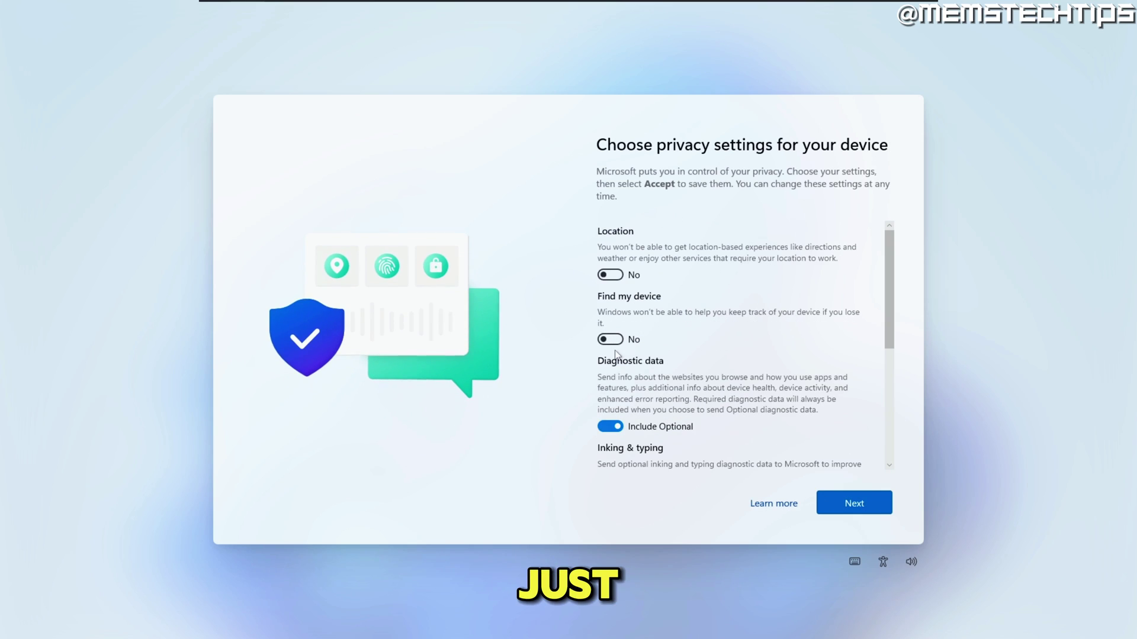
pyautogui.click(610, 426)
pyautogui.scroll(-3, 662, 353)
pyautogui.click(610, 307)
pyautogui.click(611, 380)
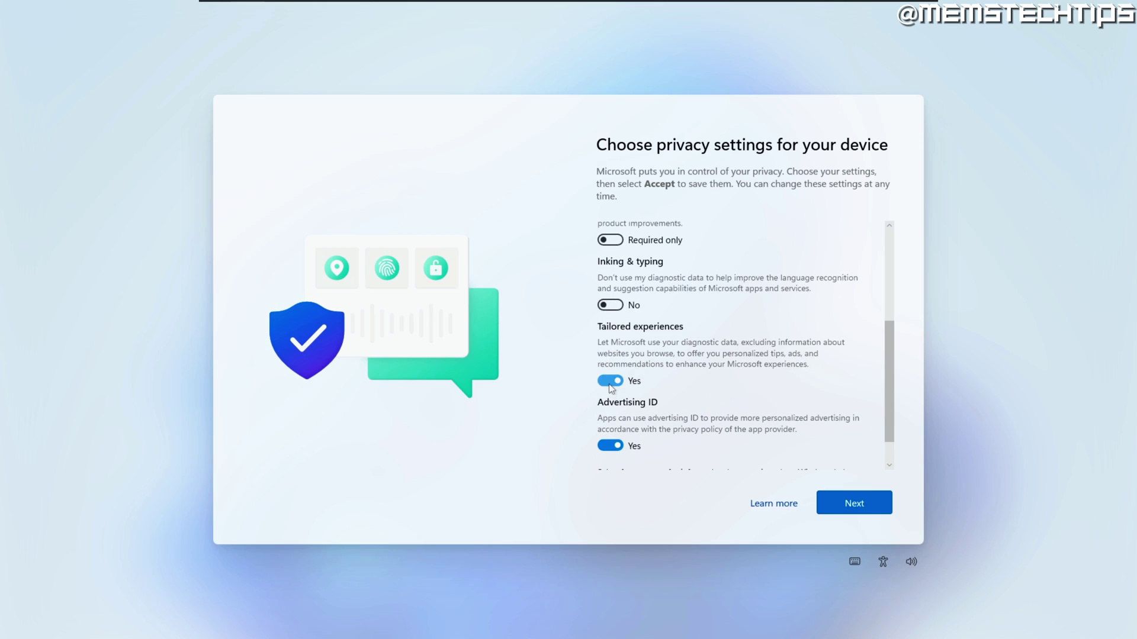
pyautogui.scroll(-1, 607, 404)
pyautogui.click(882, 505)
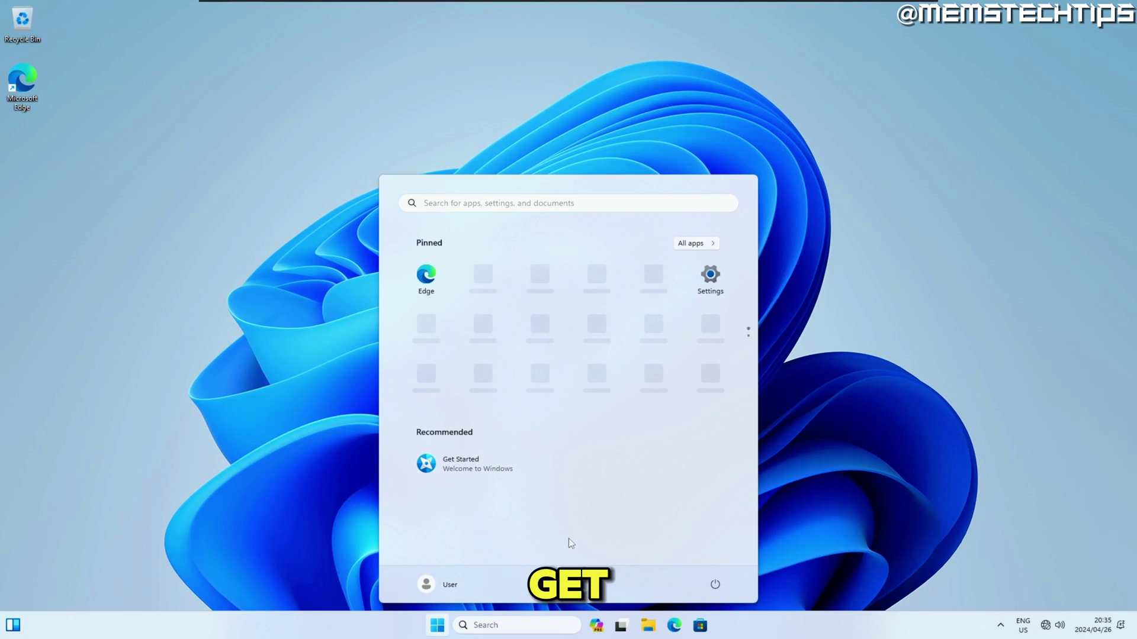
# Confirm User is a local Administrator, then view System > About showing Windows 11 Home 23H2
pyautogui.click(433, 587)
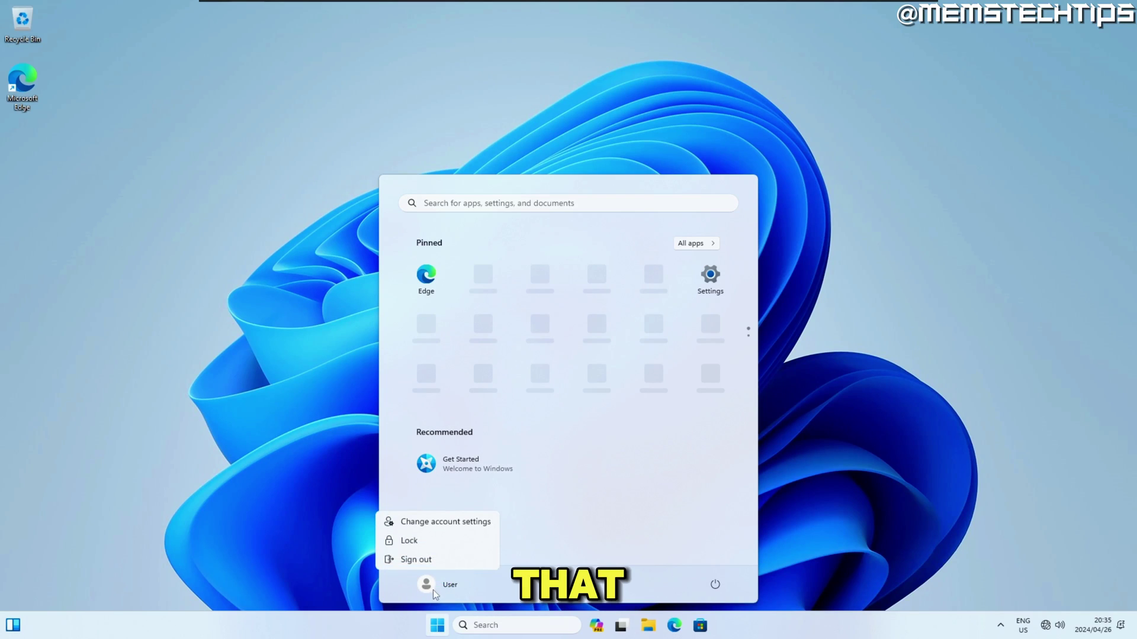
pyautogui.click(425, 524)
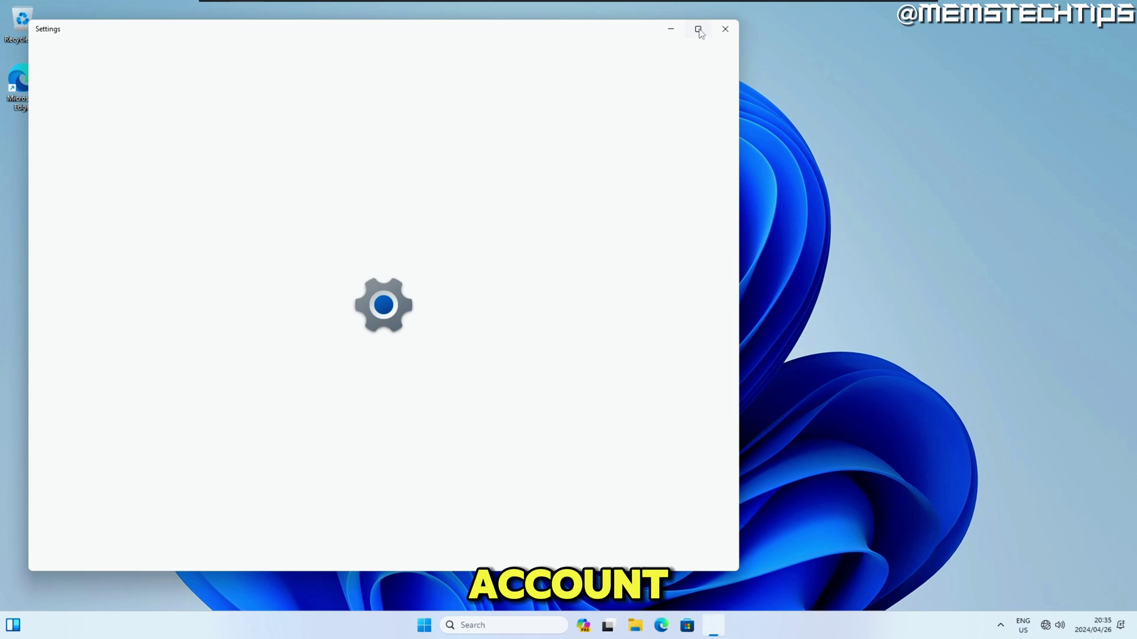
pyautogui.click(698, 30)
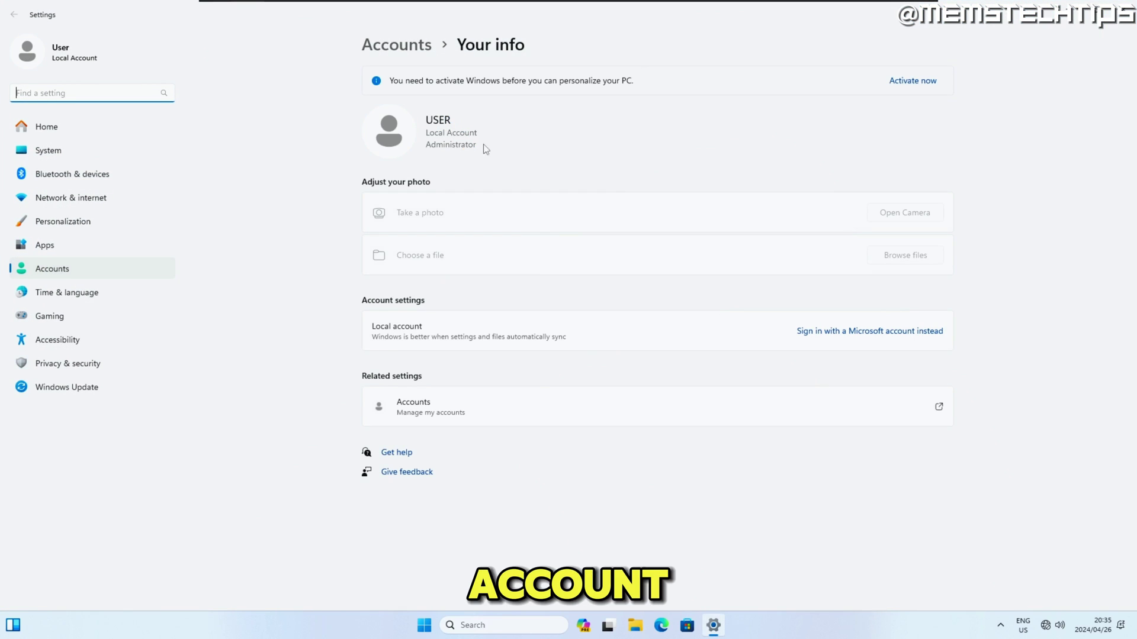
pyautogui.click(82, 153)
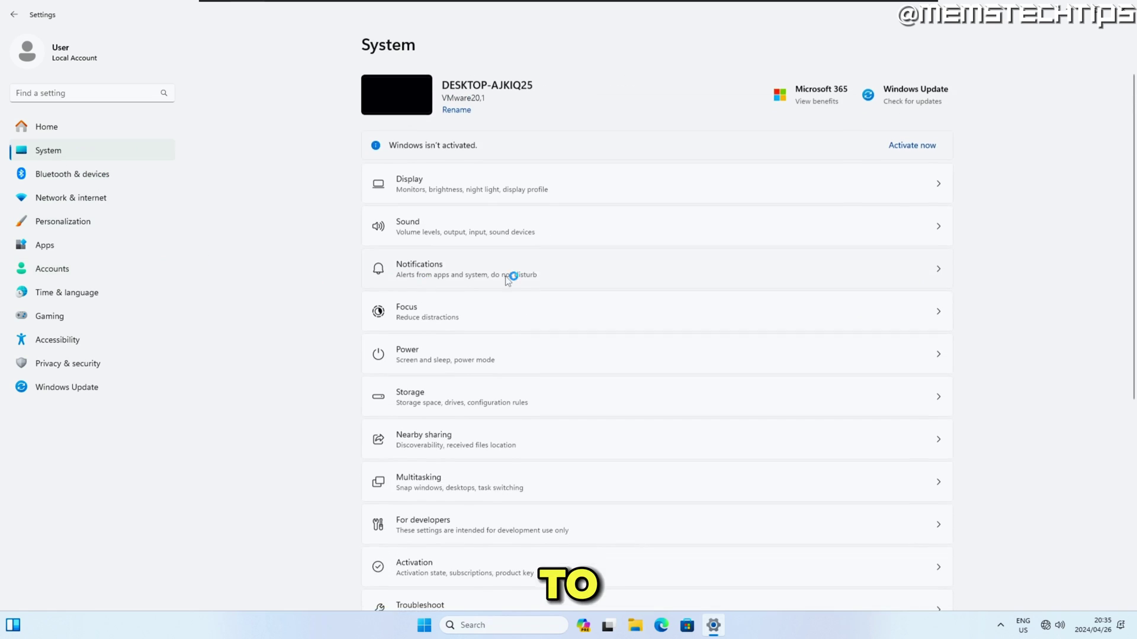
pyautogui.scroll(-5, 528, 267)
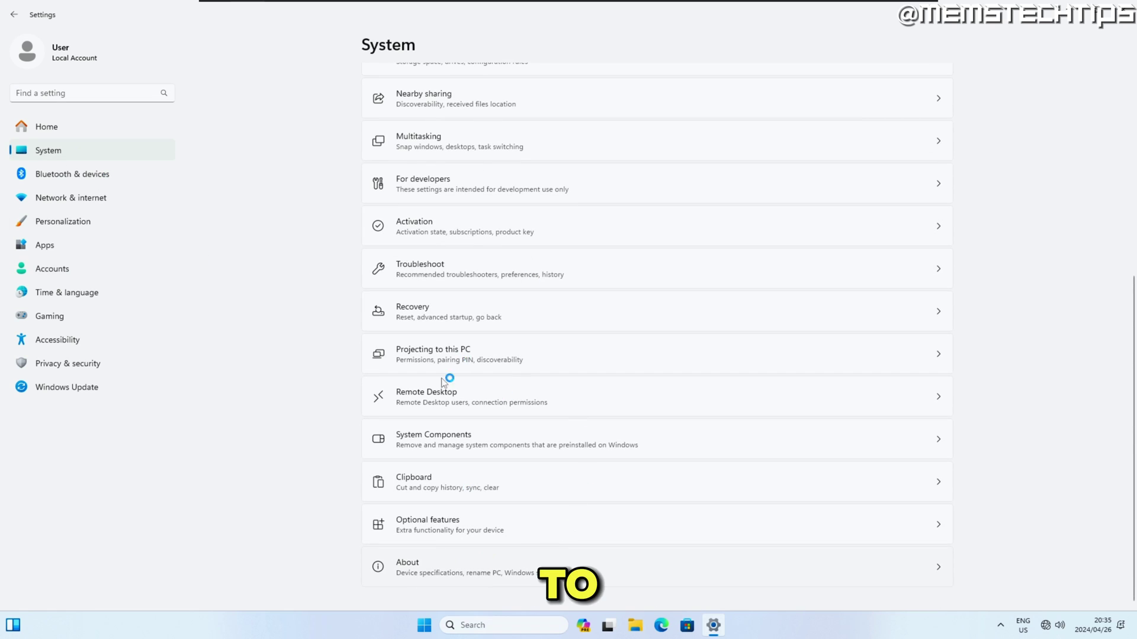
pyautogui.click(444, 566)
pyautogui.scroll(-3, 502, 284)
pyautogui.moveTo(464, 243); pyautogui.dragTo(478, 243)
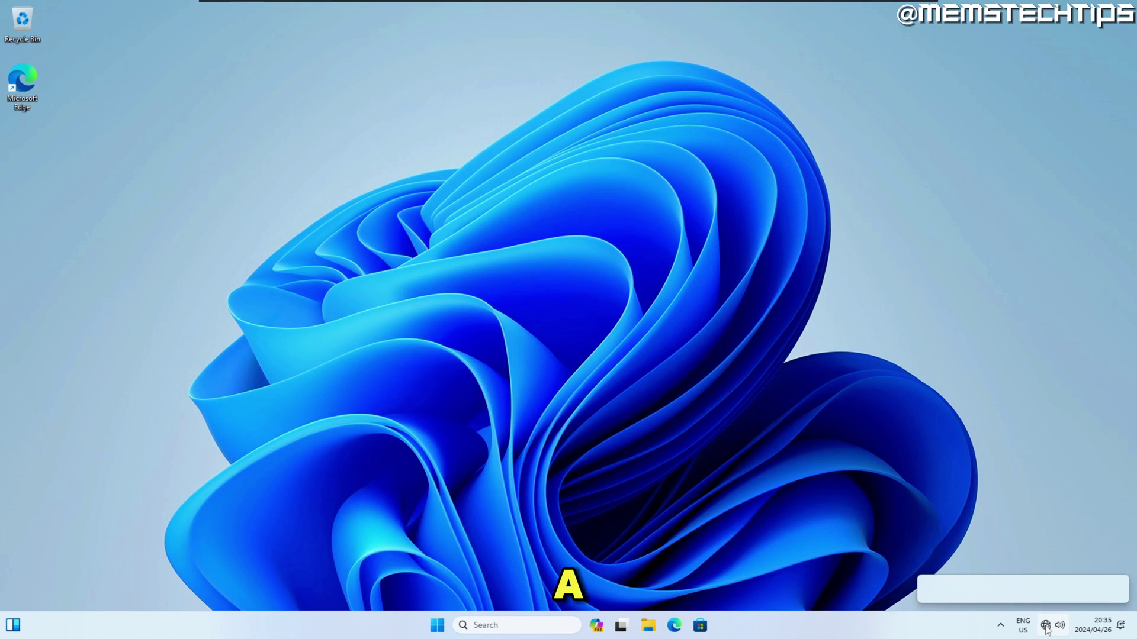
# Dismiss quick settings and back out of the Start menu's power options without restarting
pyautogui.click(722, 469)
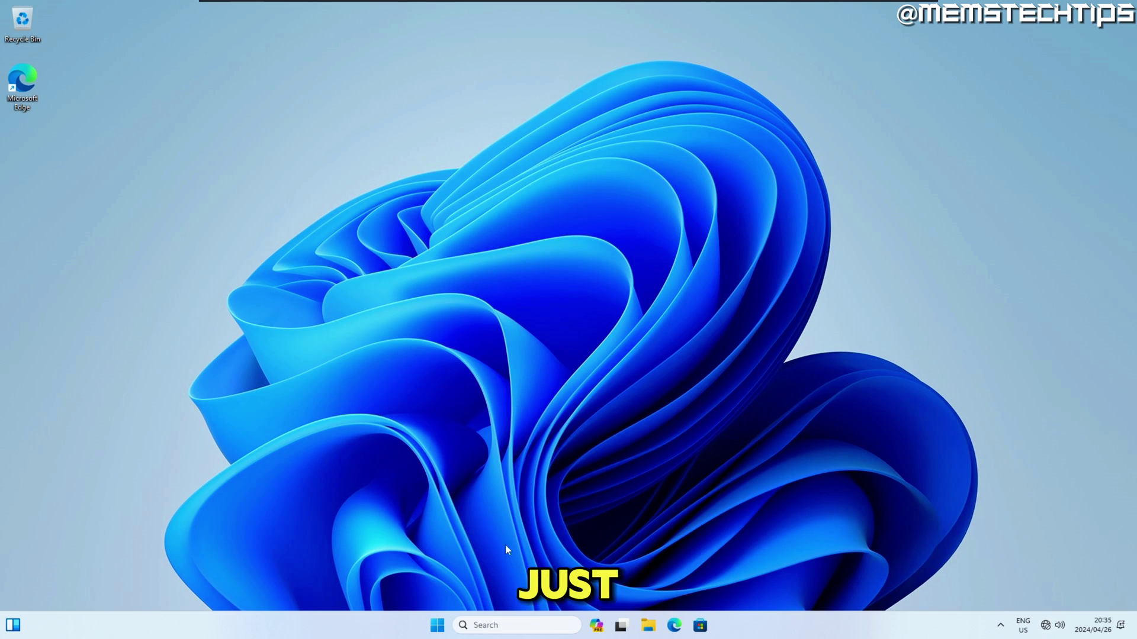
pyautogui.click(437, 625)
pyautogui.click(715, 585)
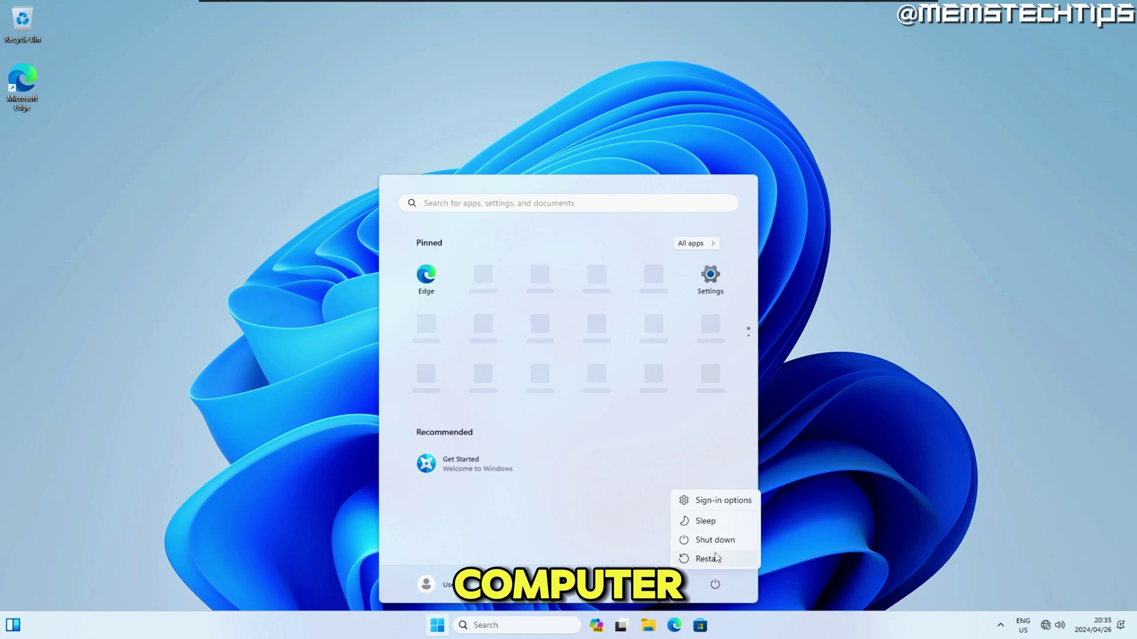
pyautogui.click(712, 559)
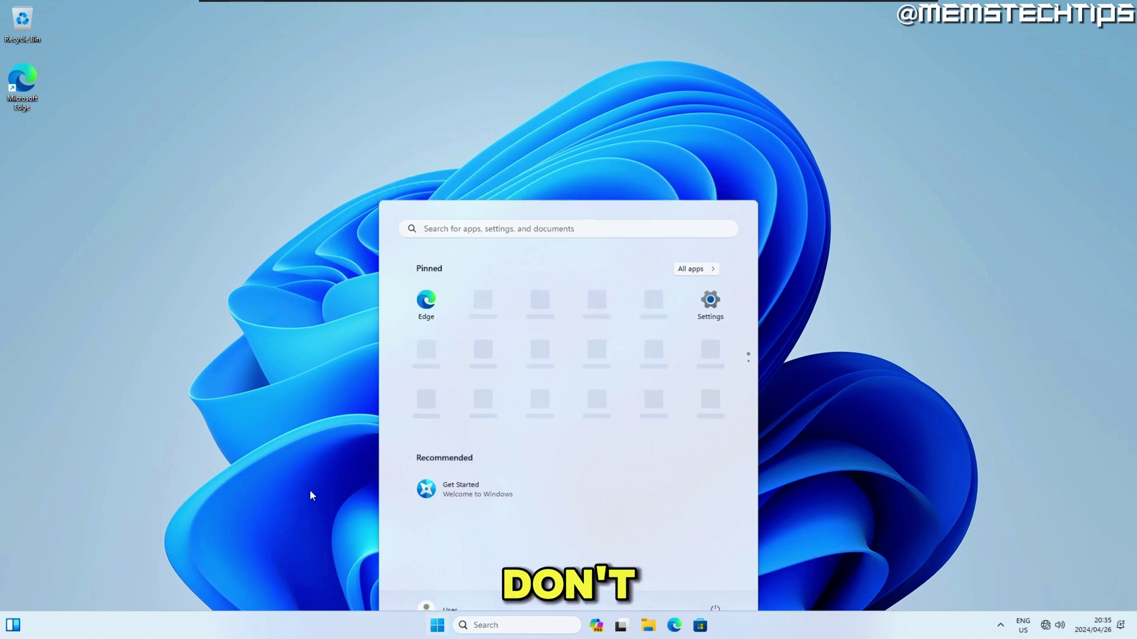
# Run ipconfig /renew in an admin PowerShell, close it, and check network status in quick settings
pyautogui.rightClick(447, 622)
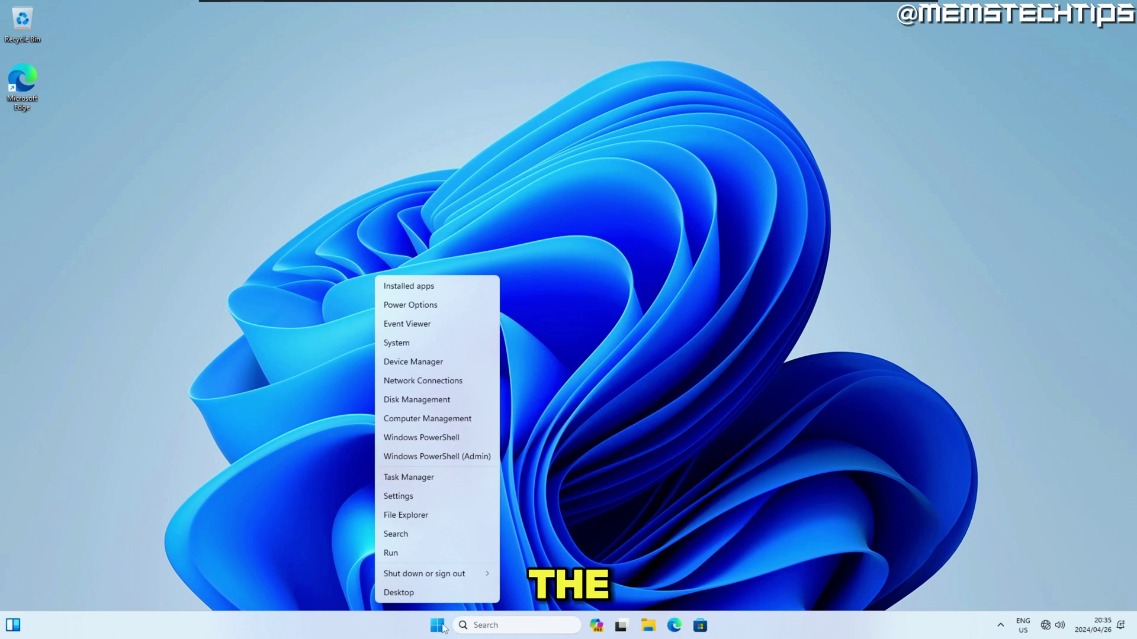
pyautogui.click(429, 461)
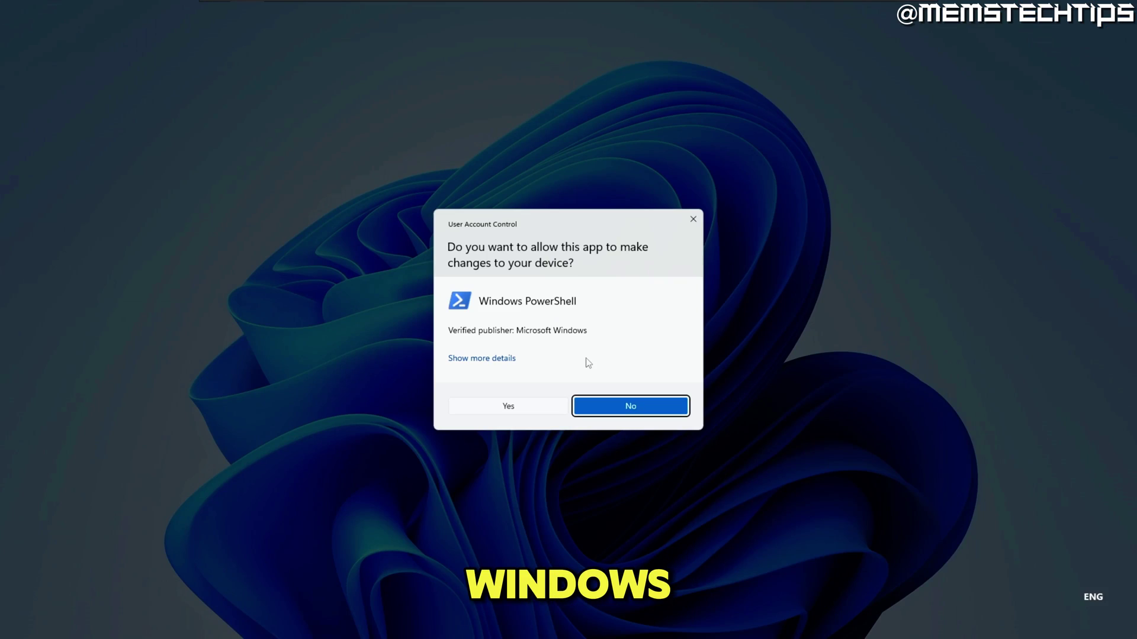
pyautogui.click(524, 406)
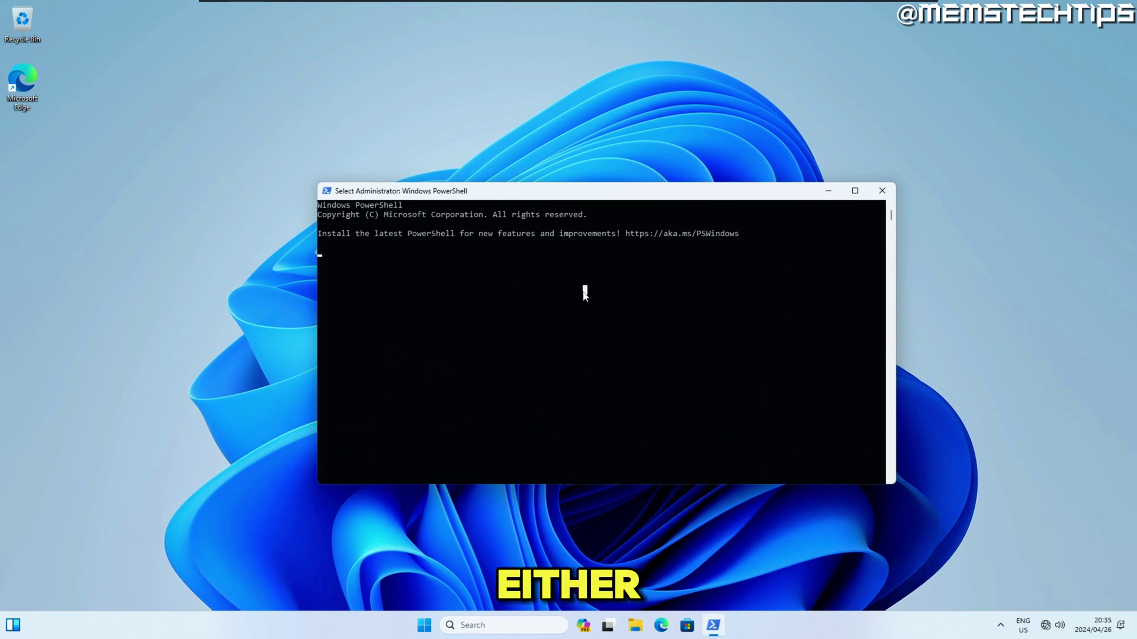
pyautogui.write('i')
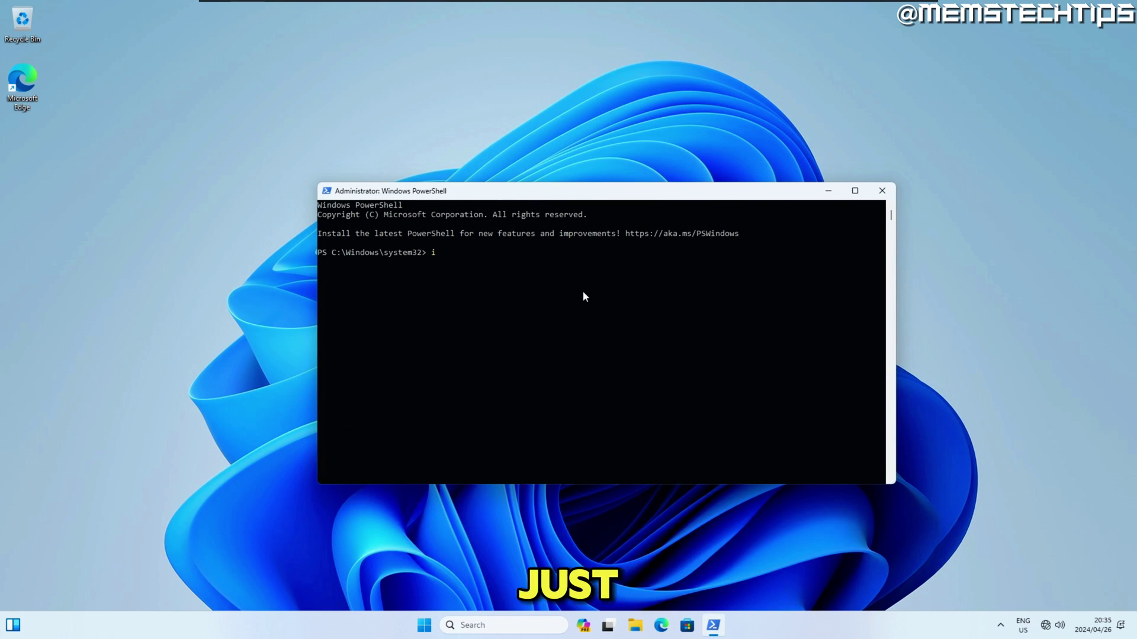
pyautogui.write('pconfig /renew')
pyautogui.press('Return')
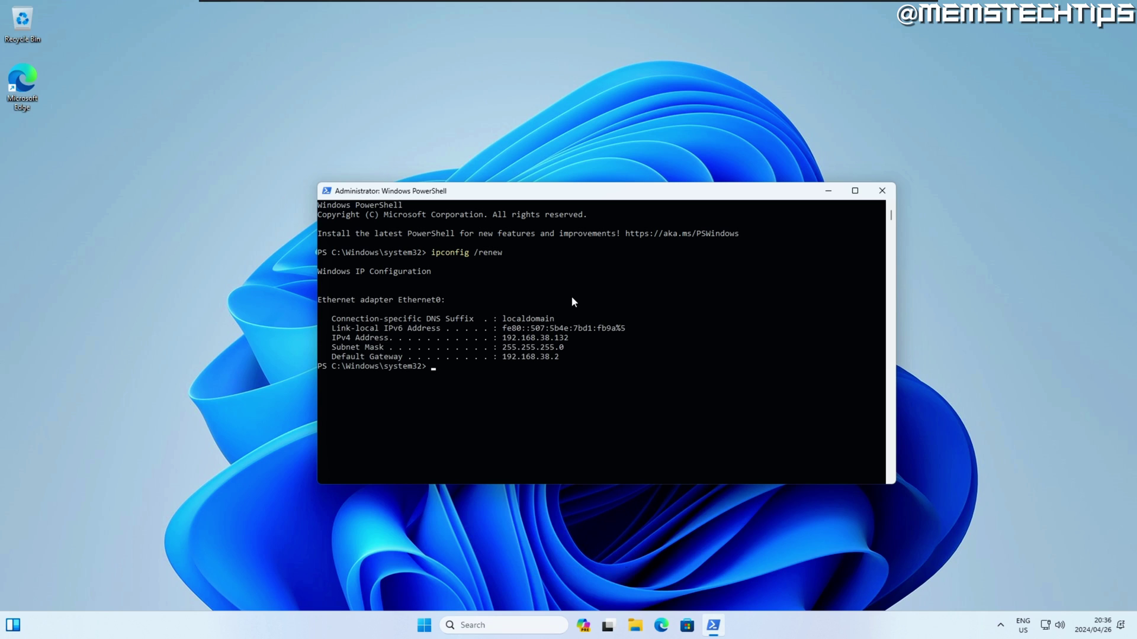
pyautogui.click(882, 194)
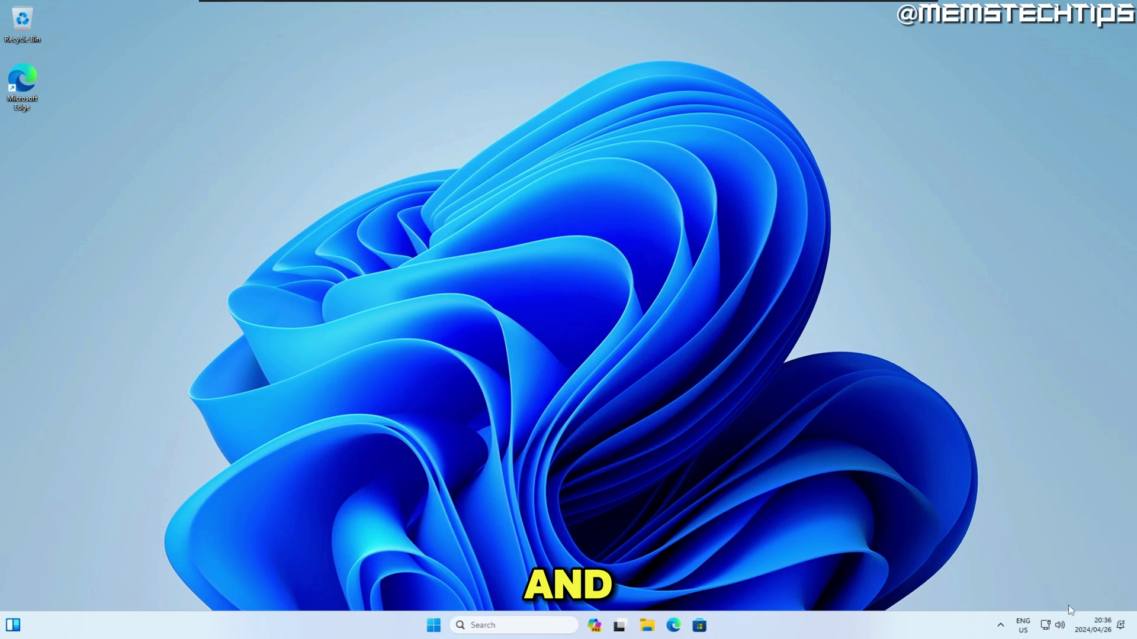
pyautogui.click(1053, 625)
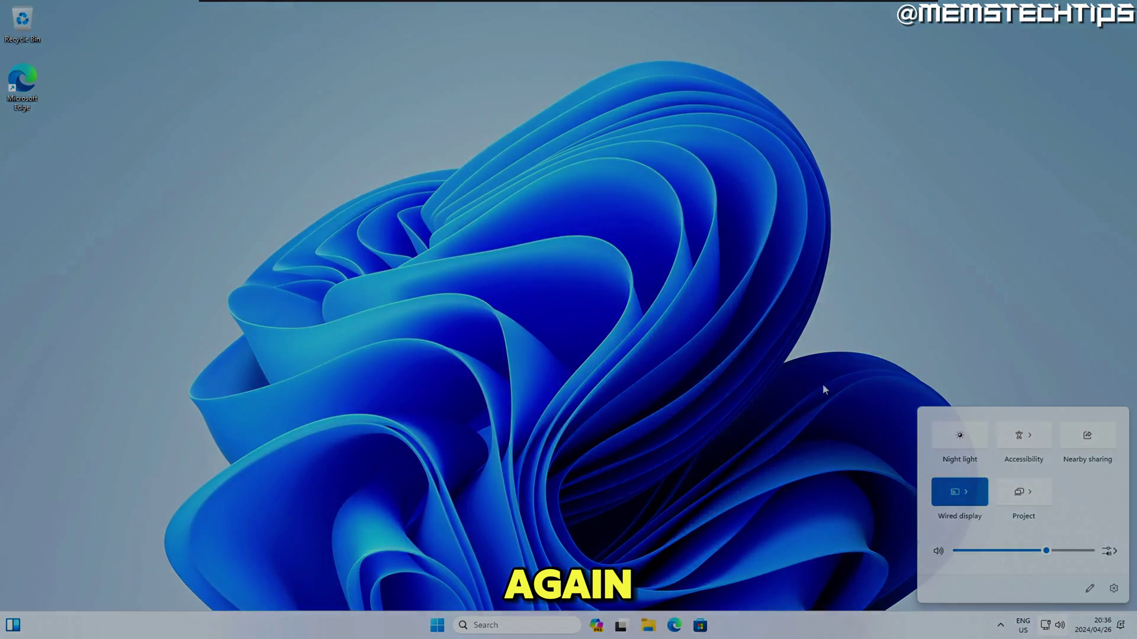